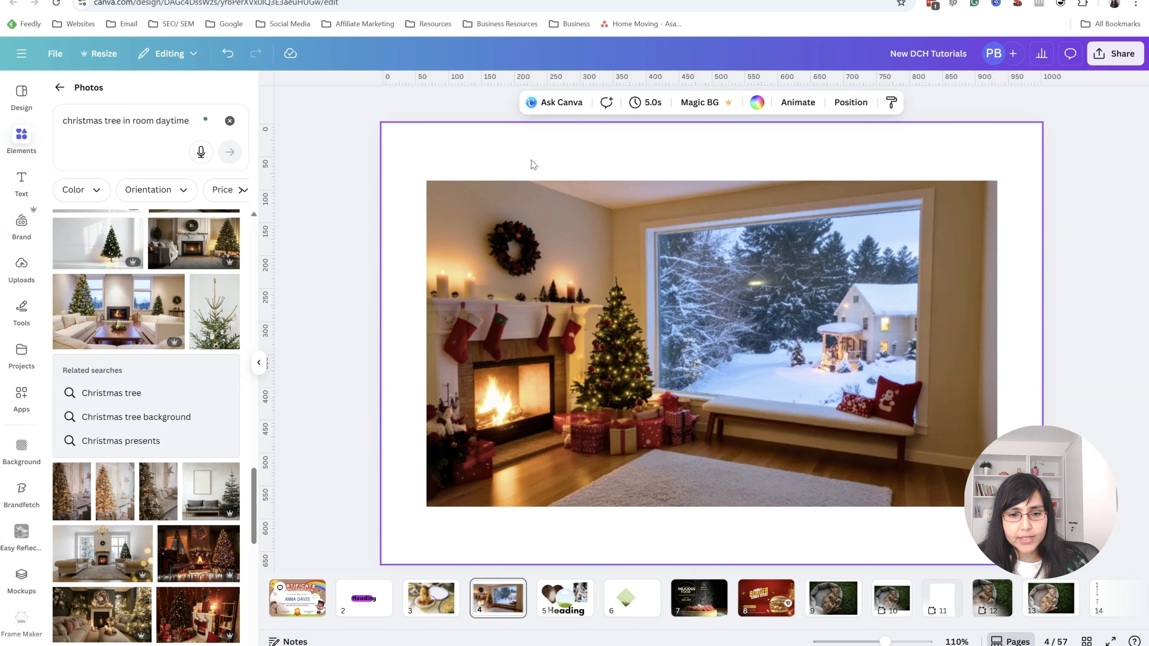
Enlarge the Christmas room photo on page 4 proportionally and reposition it to cover the whole page
left_click(542, 250)
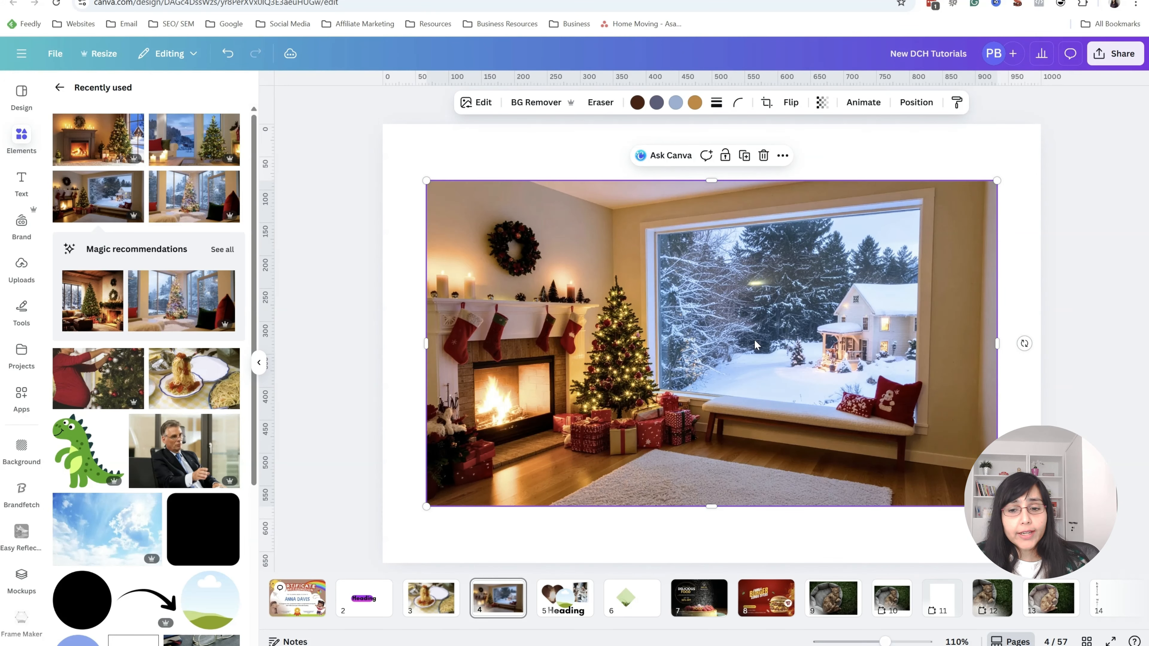
left_click_drag(997, 180, 1045, 226)
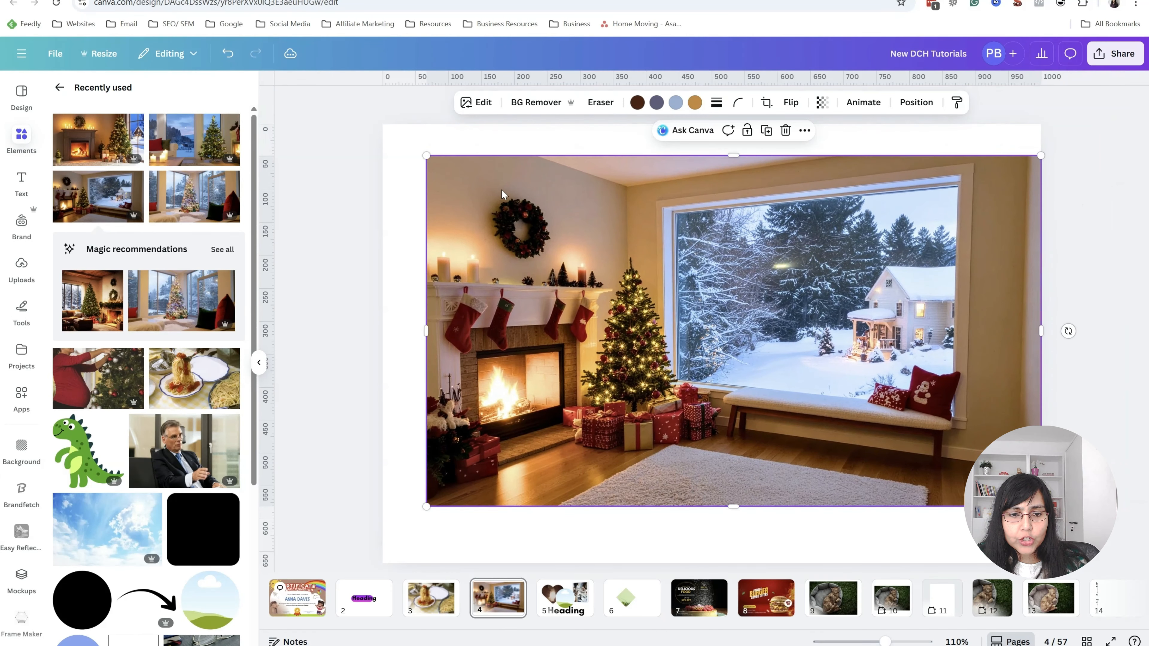
left_click_drag(429, 156, 276, 127)
left_click_drag(697, 365, 788, 365)
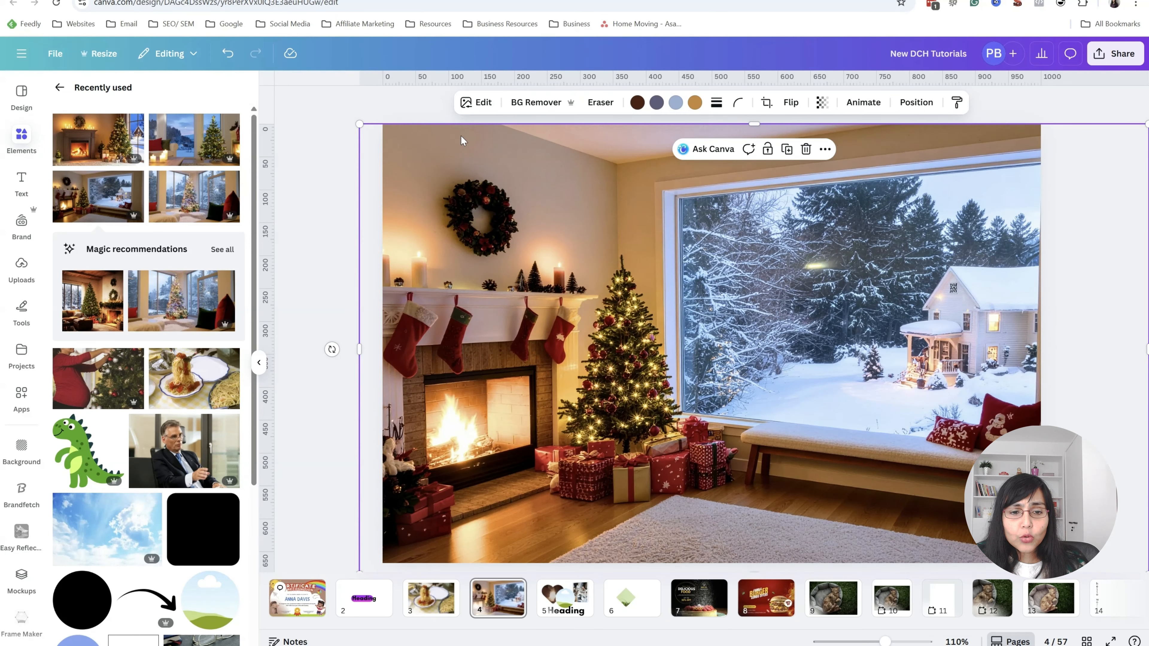
Undo the photo's enlargement and repositioning
left_click(382, 107)
key("ctrl+z")
key("ctrl+z")
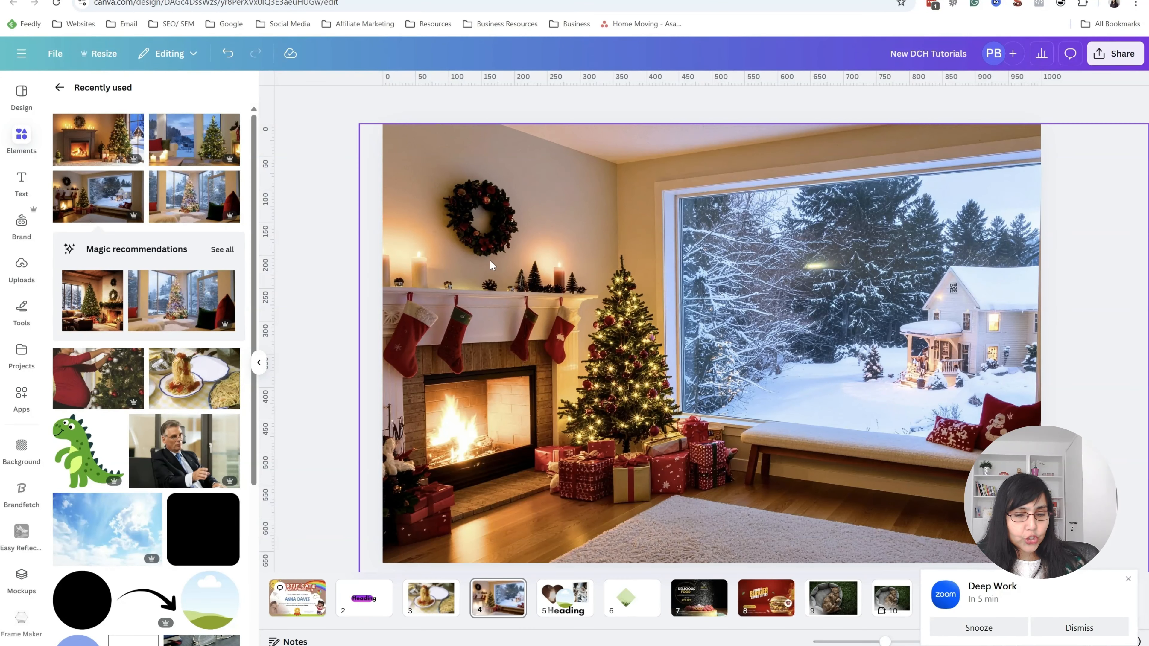
key("ctrl+z")
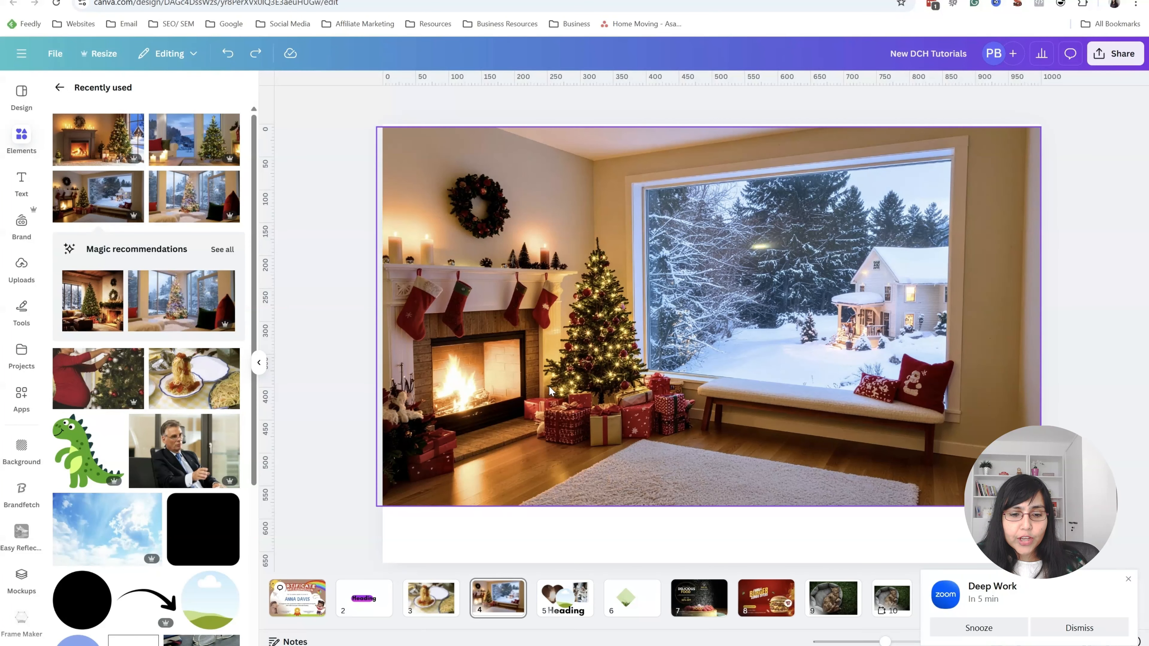
key("ctrl+z")
key("ctrl+z")
key("ctrl+z")
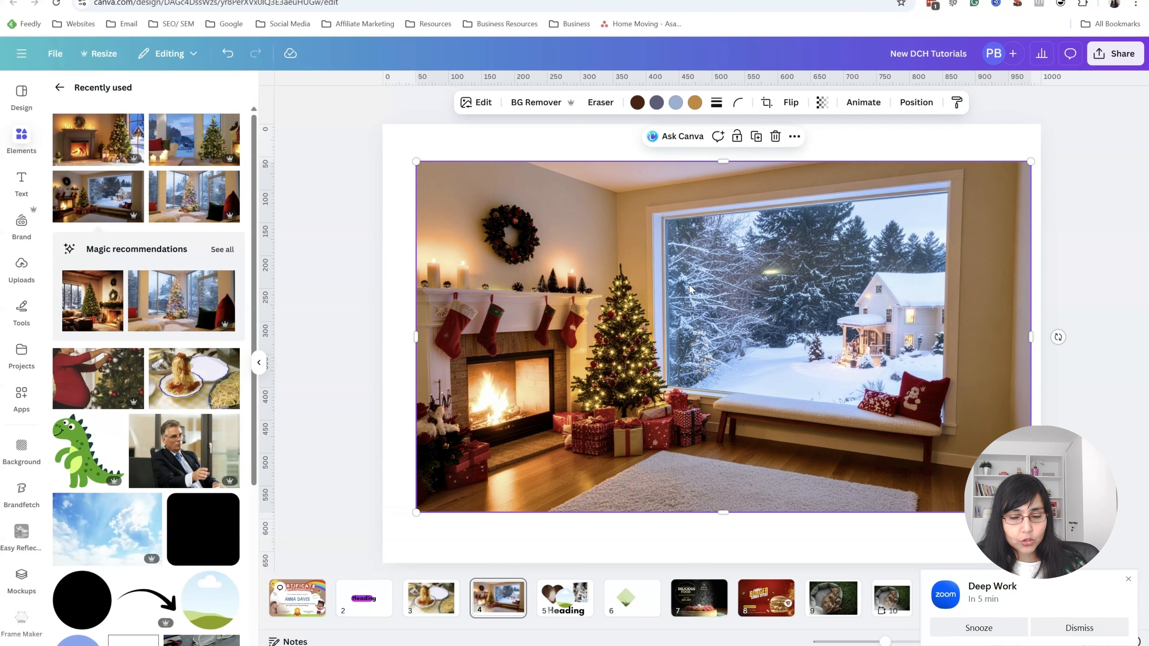
Shrink the room photo slightly and reposition it so white margins surround it on the page
key("ctrl+y")
left_click_drag(426, 155, 457, 174)
left_click_drag(679, 294, 656, 302)
key("ctrl+z")
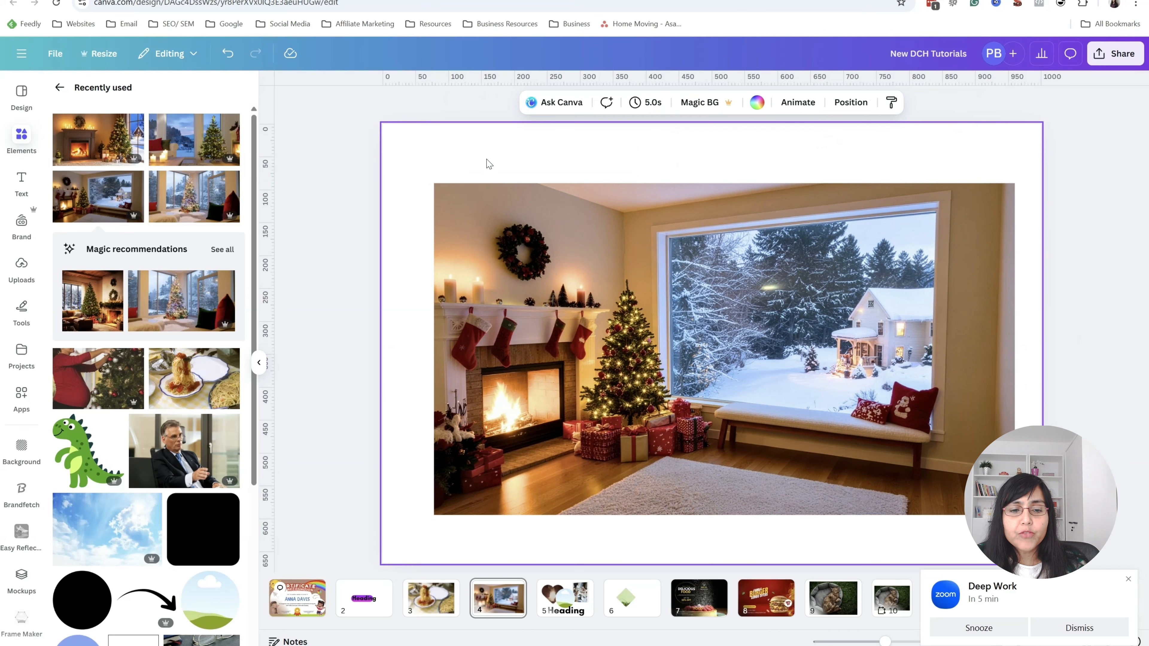
Try to extend the room photo past its left edge with the freeform Crop tool, and close the crop
left_click(767, 102)
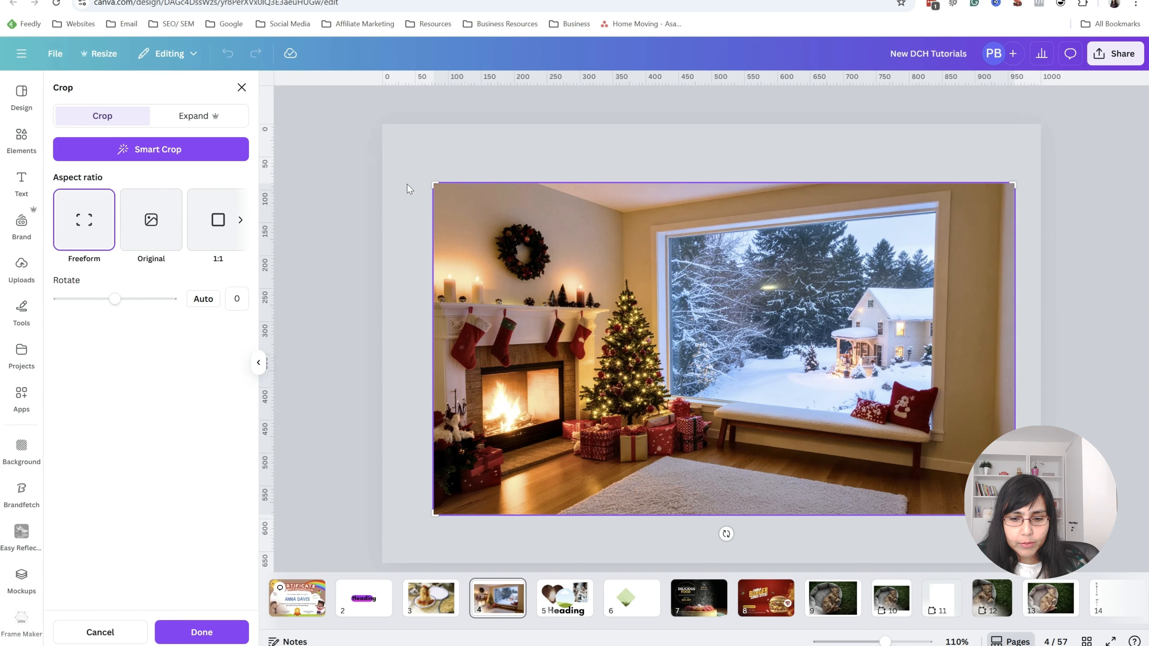
left_click_drag(887, 642, 890, 642)
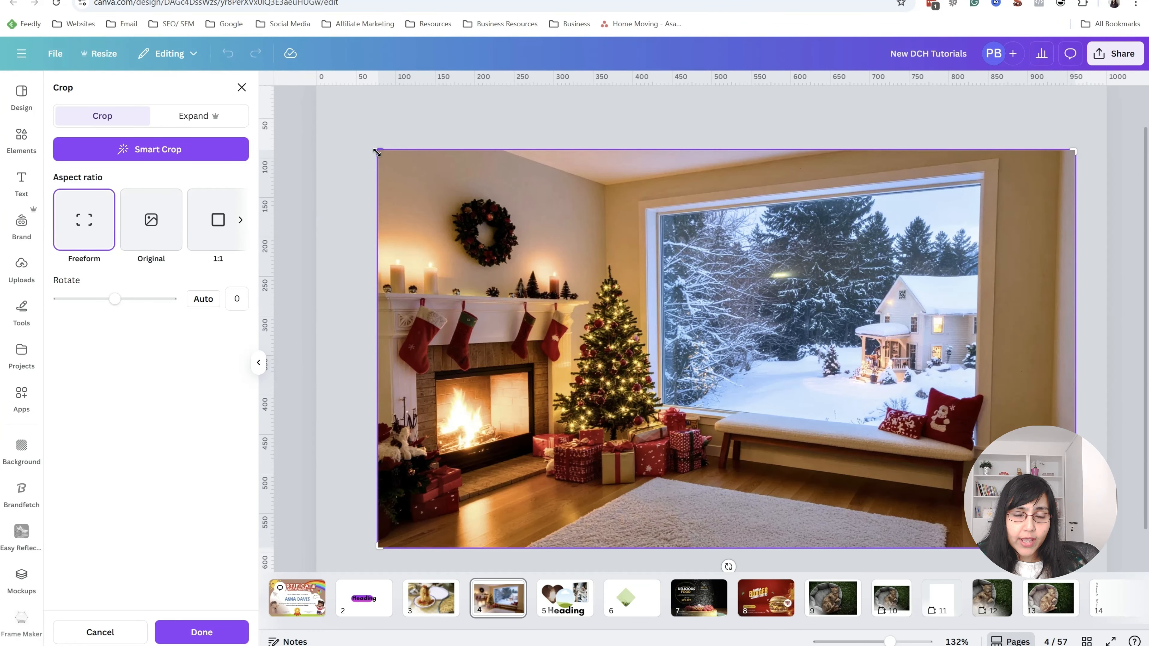
left_click_drag(377, 150, 309, 150)
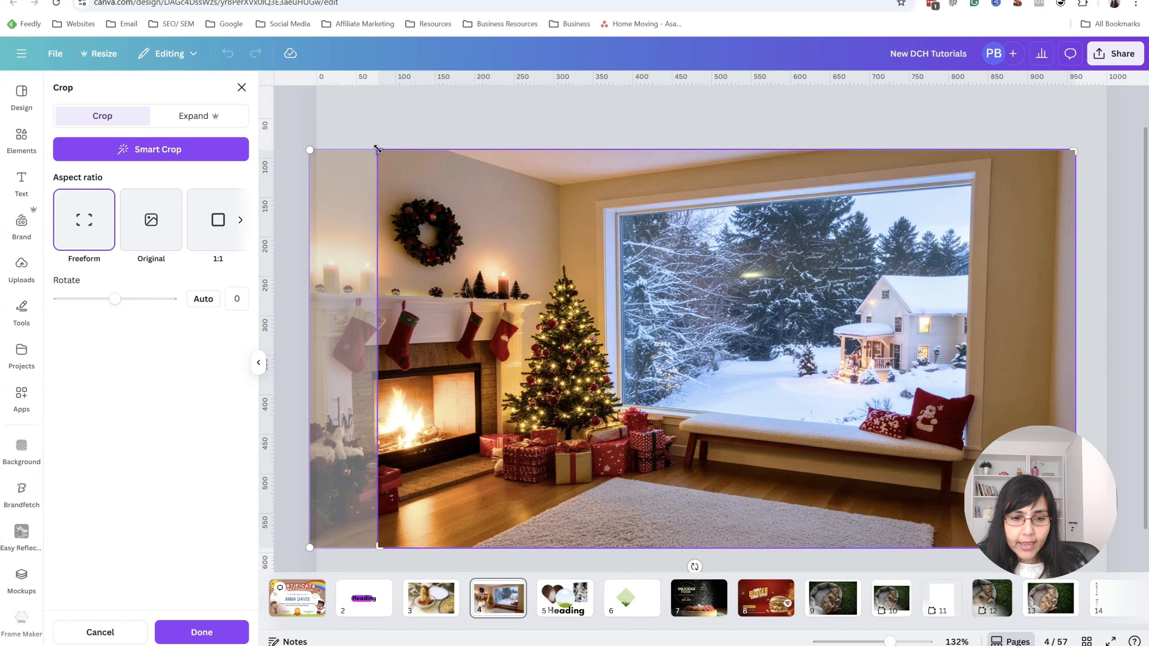
left_click_drag(377, 149, 310, 148)
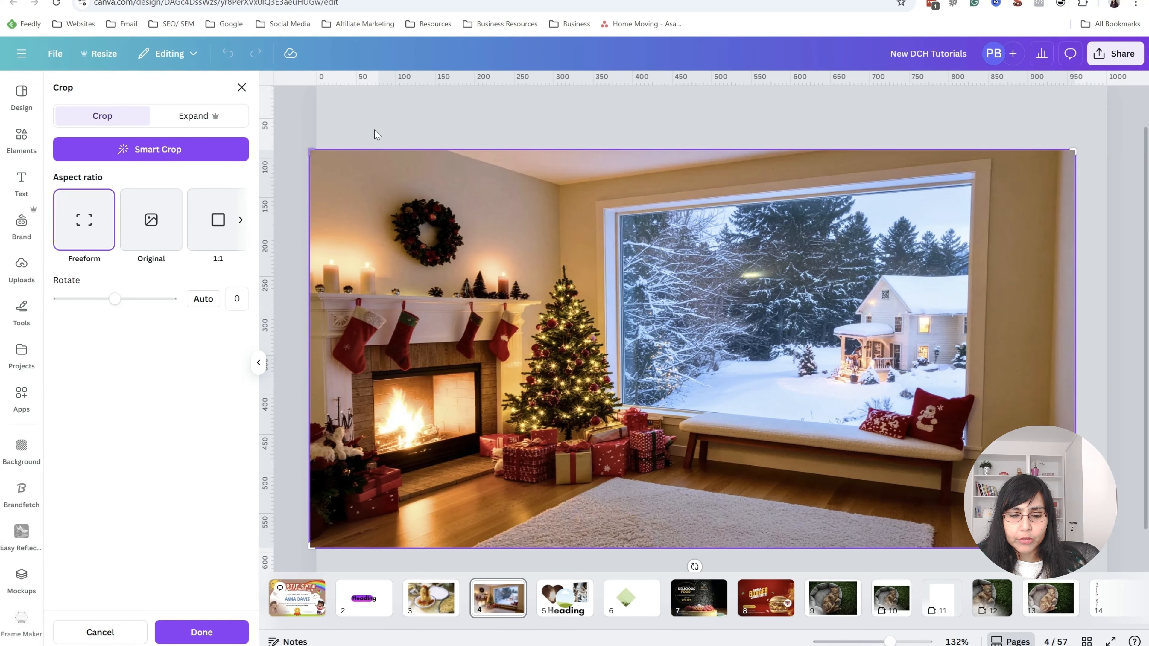
left_click(402, 118)
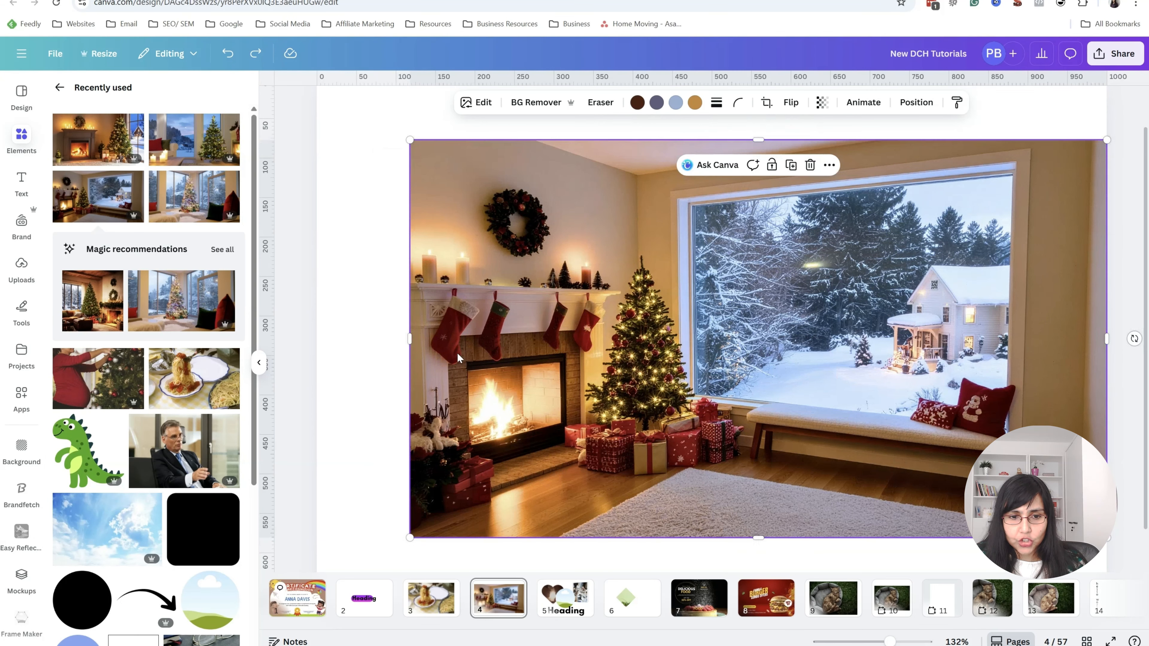
Select the room photo with the full page in view and open Magic Expand for it
left_click(337, 177)
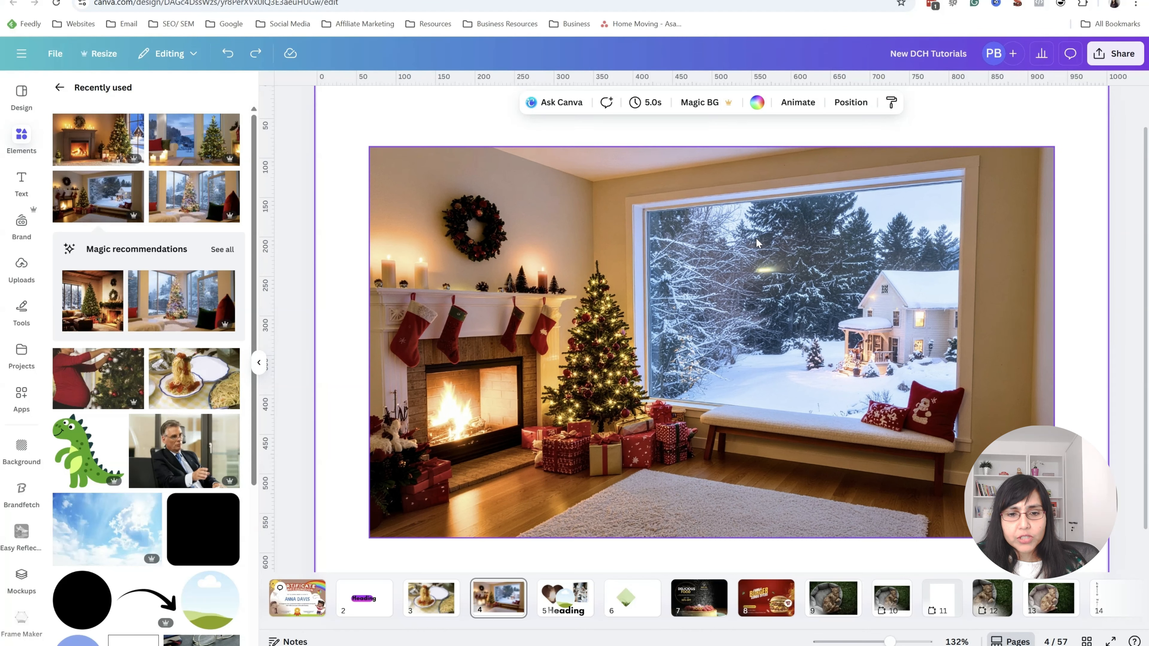
left_click(751, 242)
key("ctrl+alt+0")
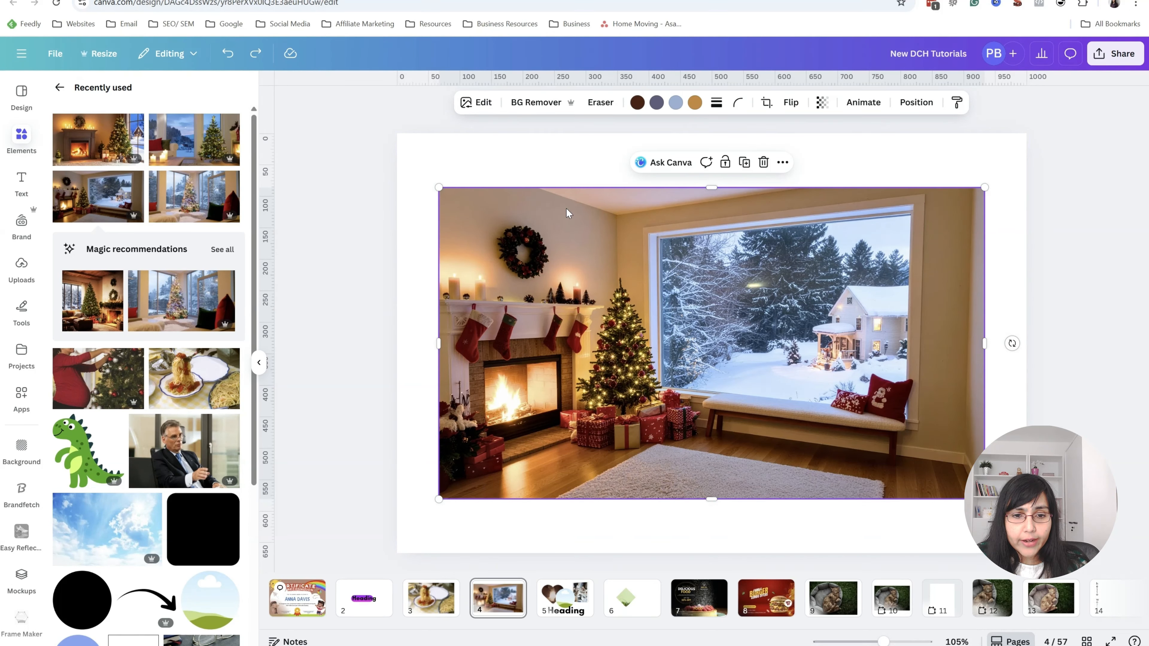
left_click(476, 103)
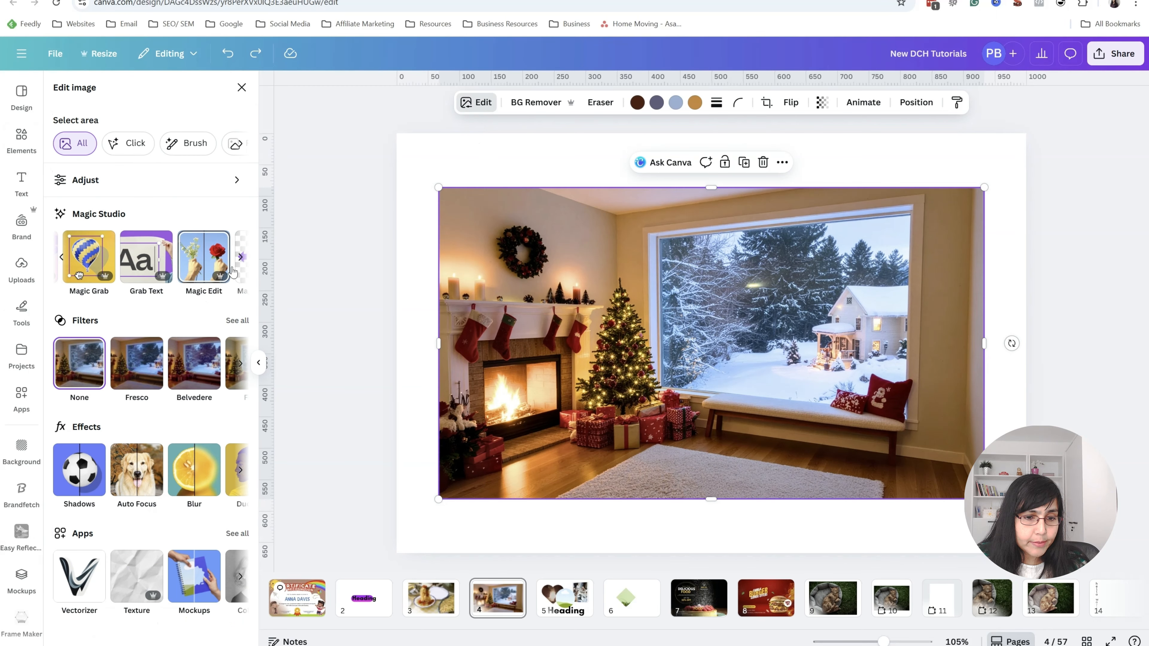
left_click(240, 257)
left_click(212, 267)
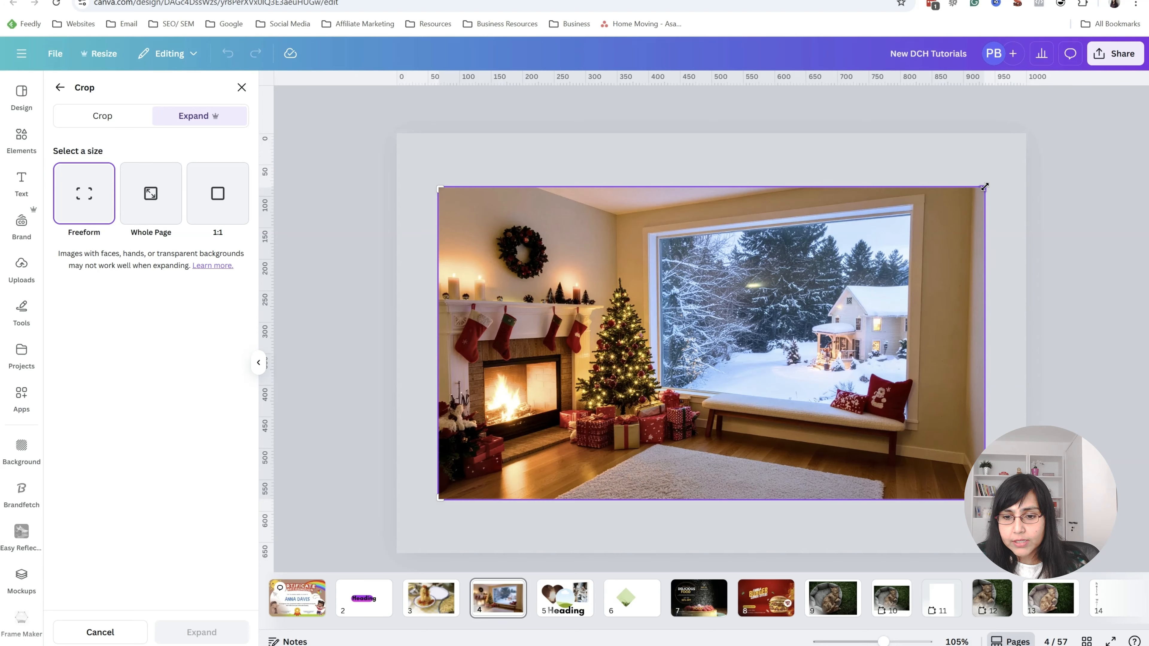
Generate an AI expansion of the room photo at the Whole Page size
left_click_drag(985, 186, 1080, 187)
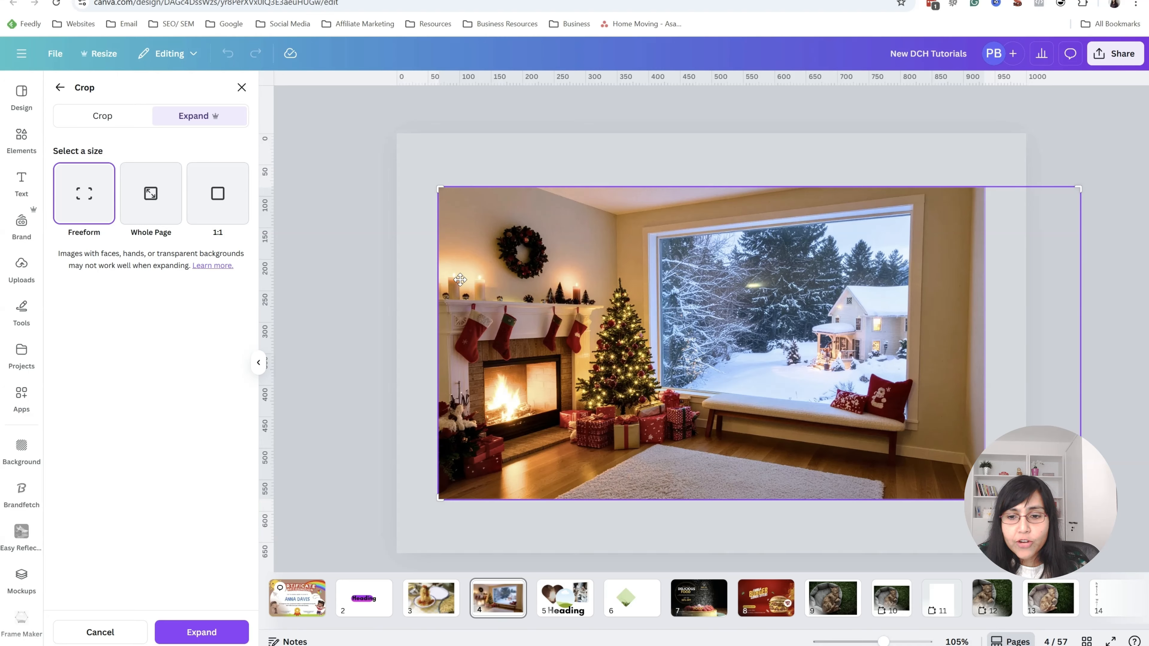
left_click_drag(1082, 189, 983, 190)
left_click(151, 202)
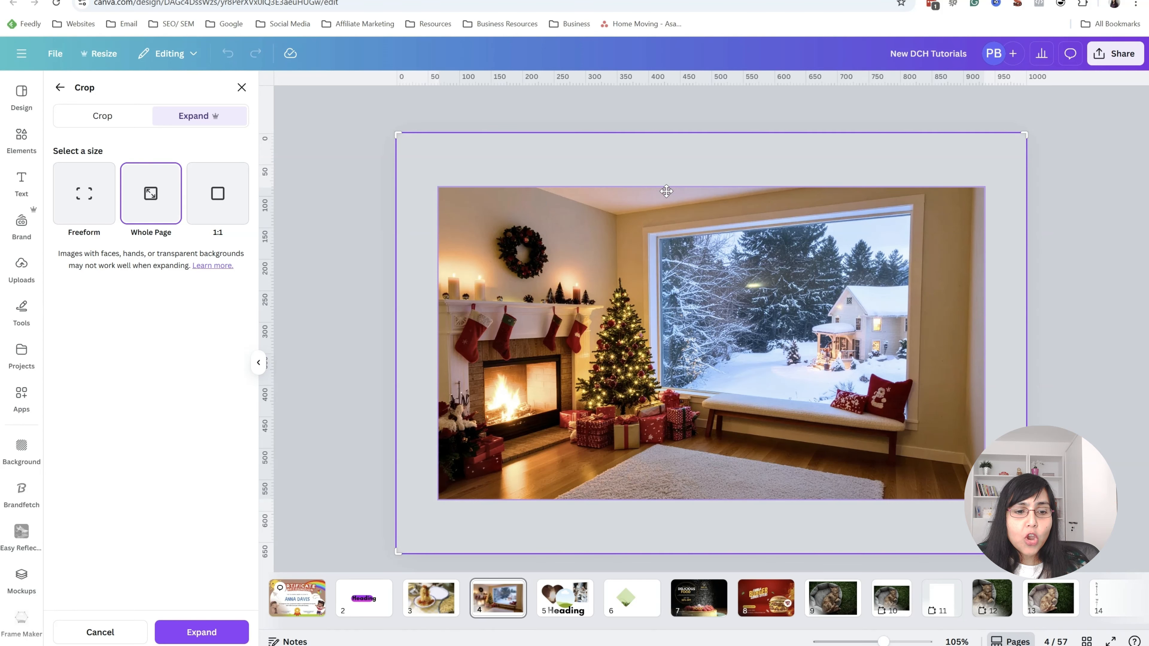
left_click(203, 196)
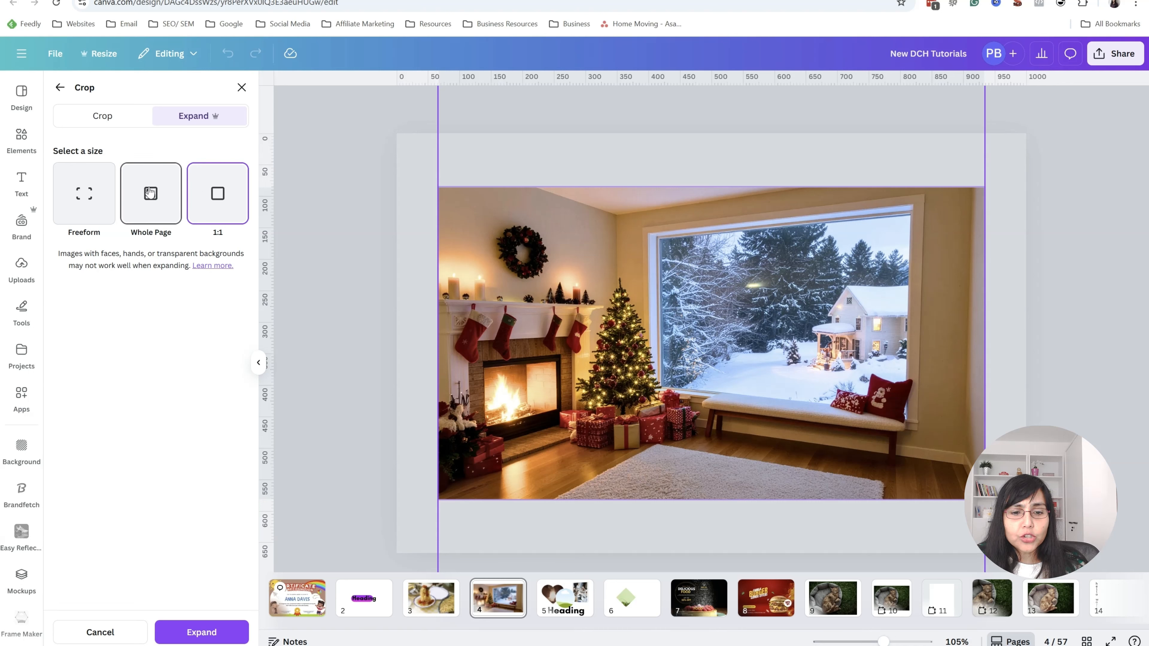
left_click(151, 193)
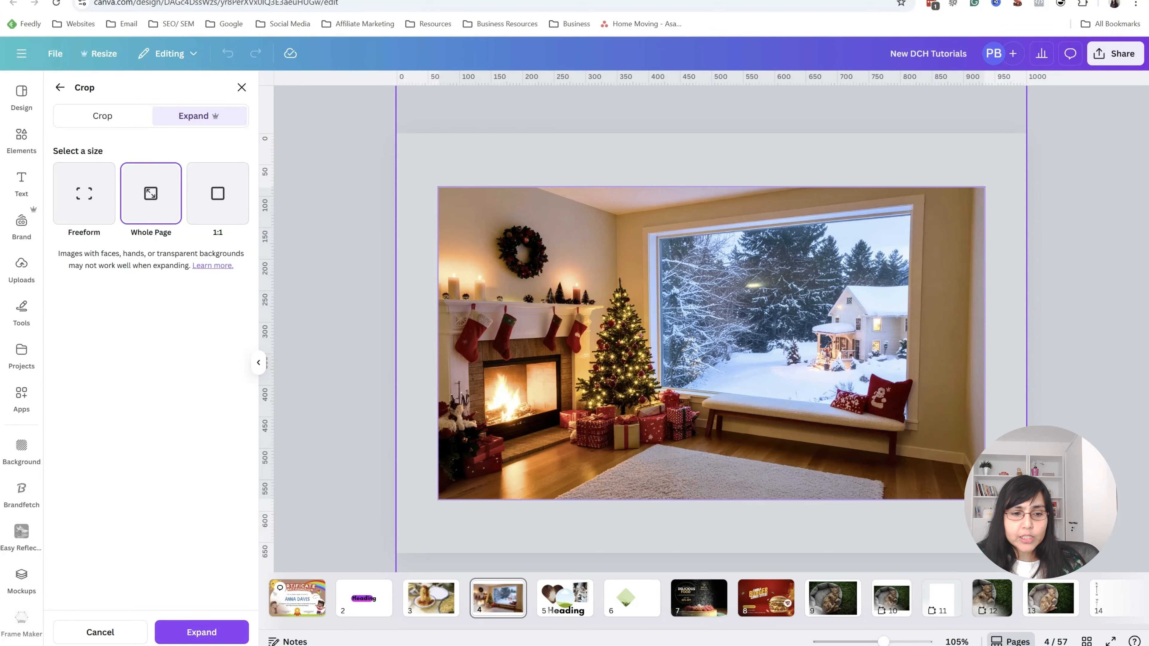
left_click(202, 632)
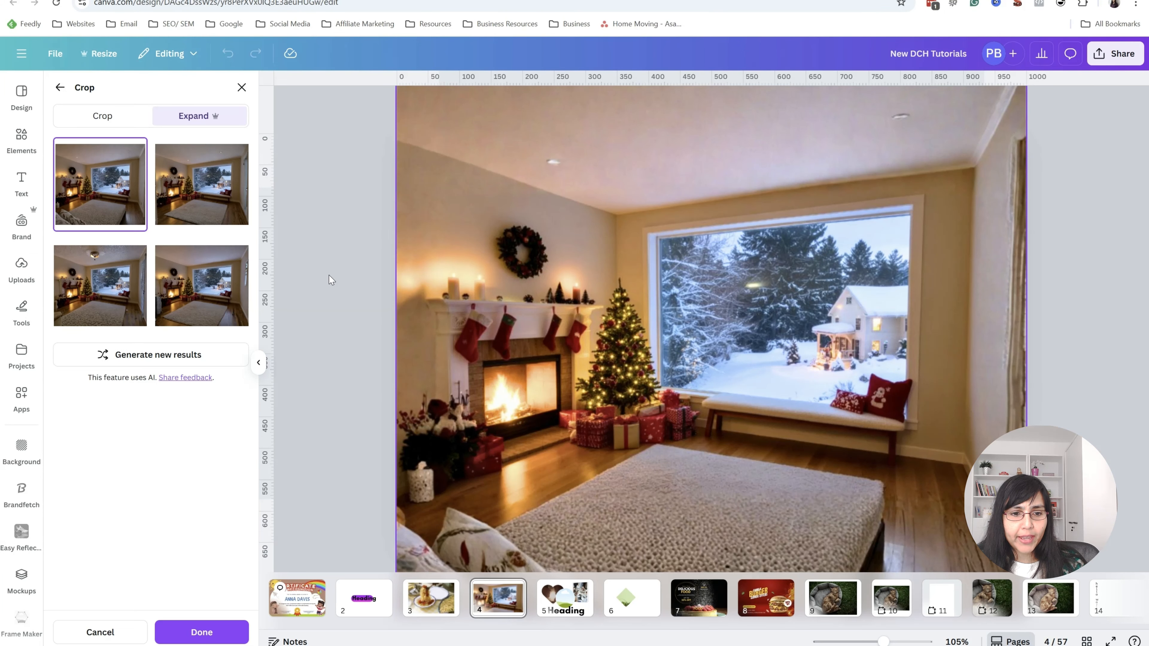
Compare the four generated expansions and apply the first one to the photo
left_click(201, 187)
left_click(190, 274)
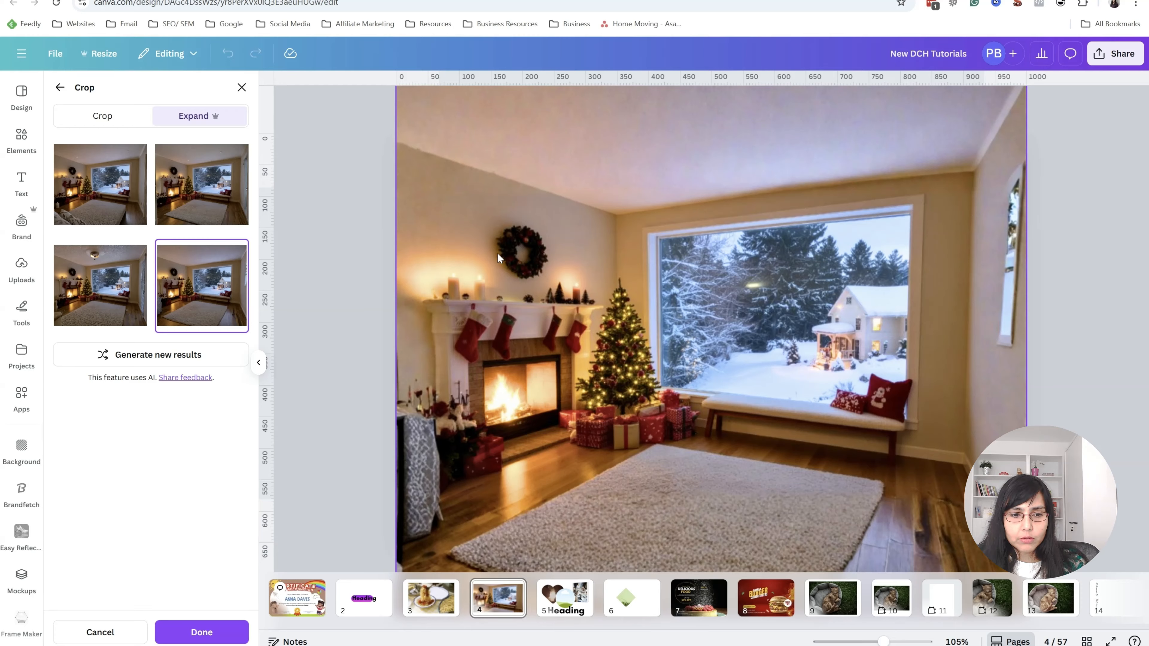
left_click(94, 295)
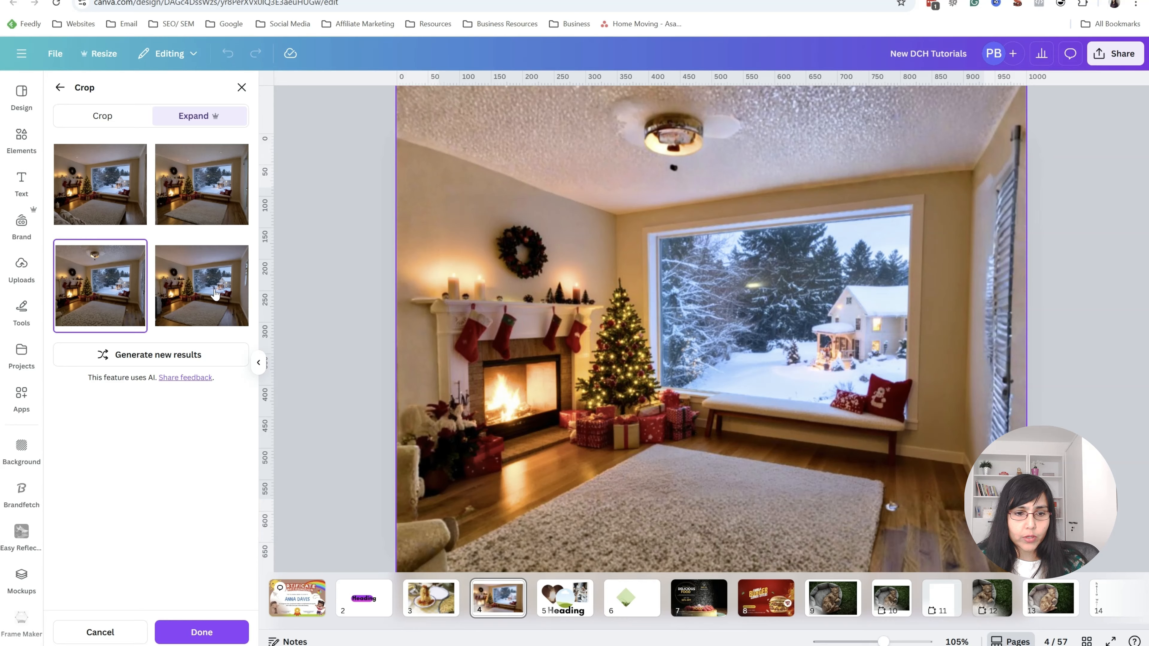
left_click(230, 198)
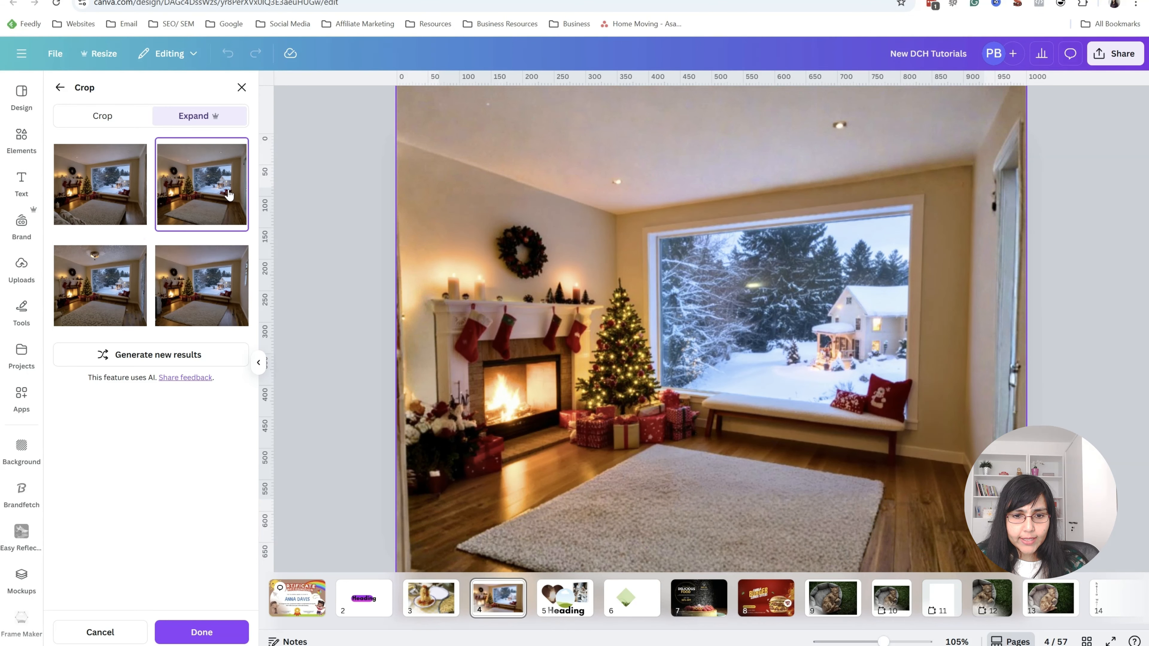
left_click(126, 192)
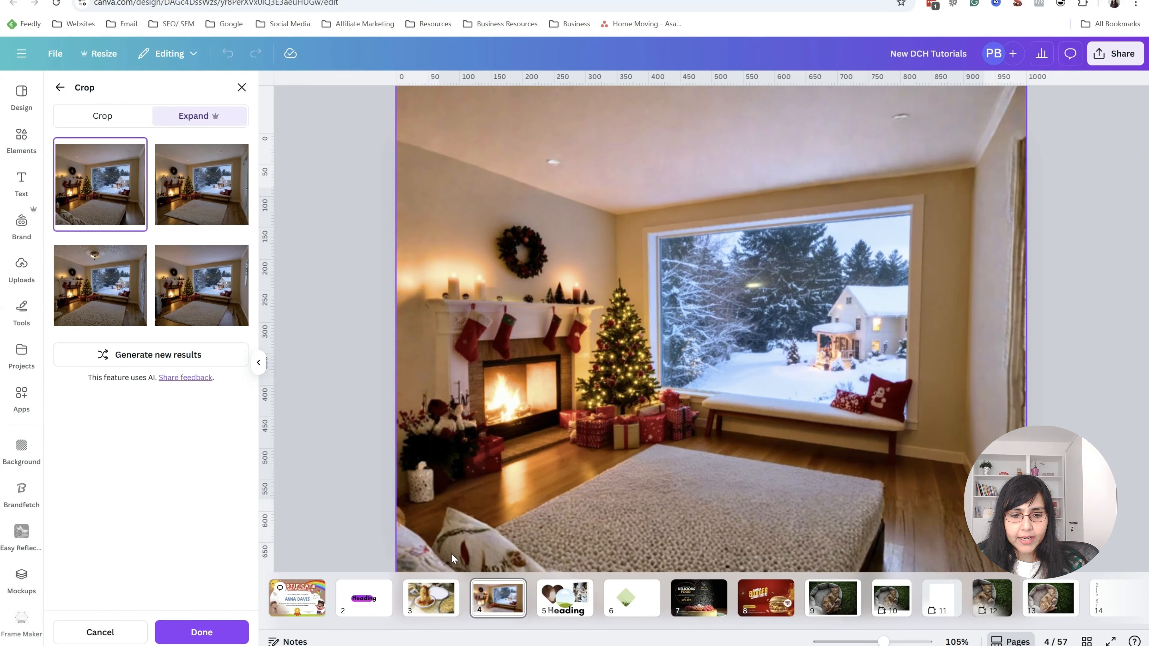
left_click(202, 632)
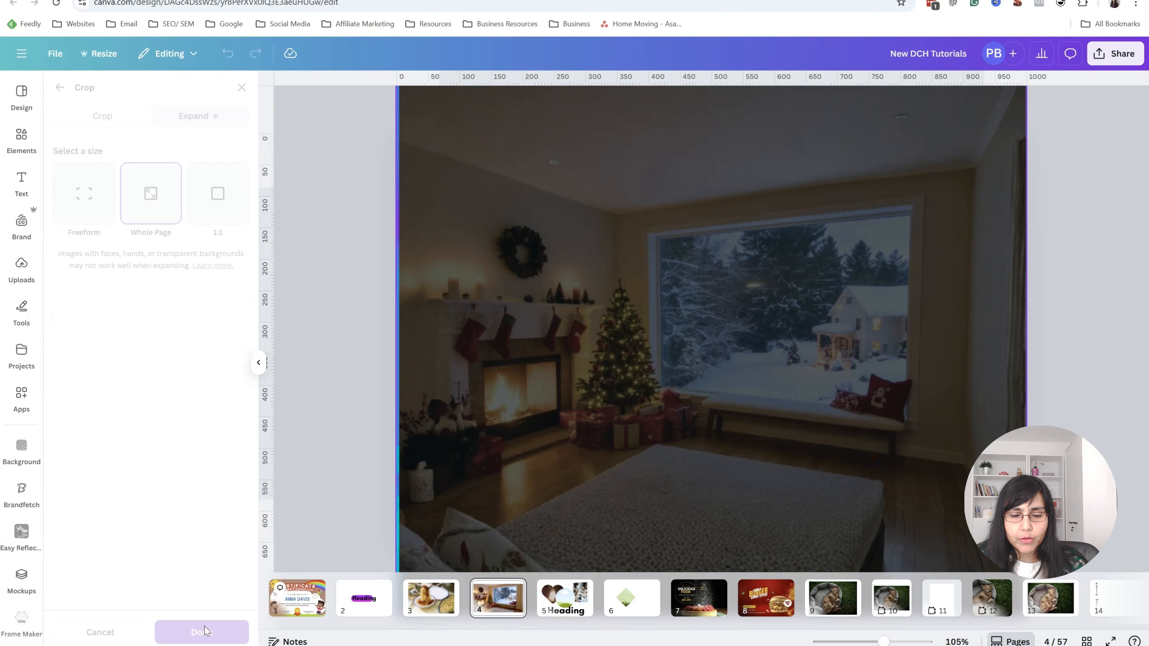
Trim the curtained strip off the expanded photo's right side, scale it back up to the full page width, and inspect the page
left_click(1054, 277)
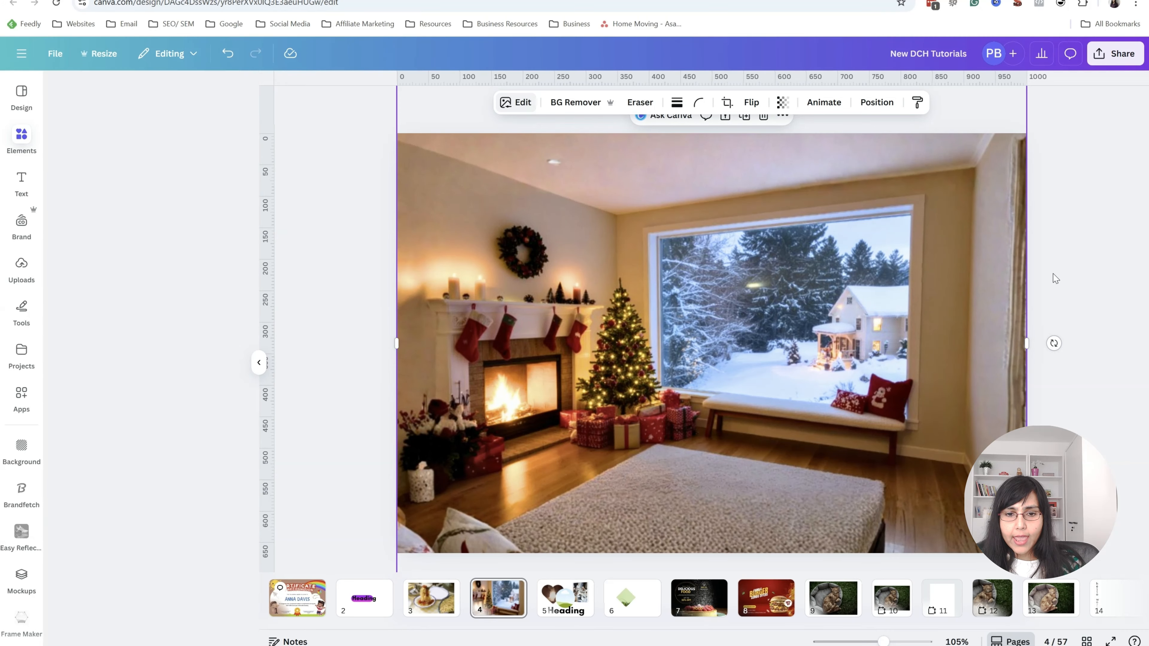
scroll(737, 331, "down", 2)
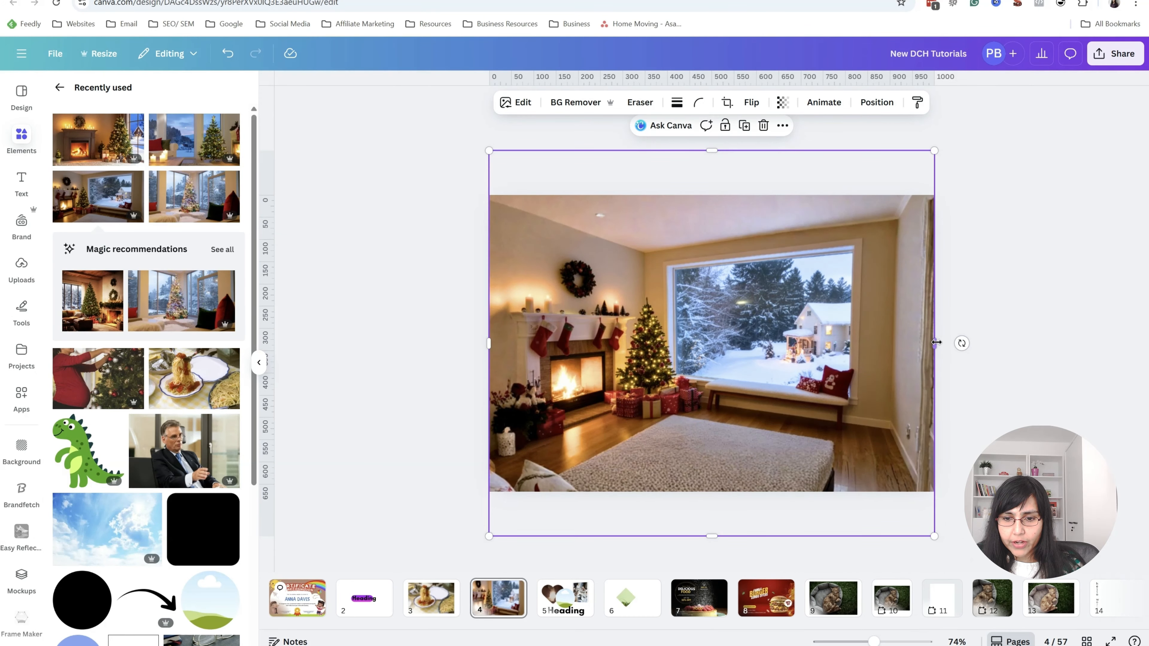
left_click_drag(935, 343, 905, 343)
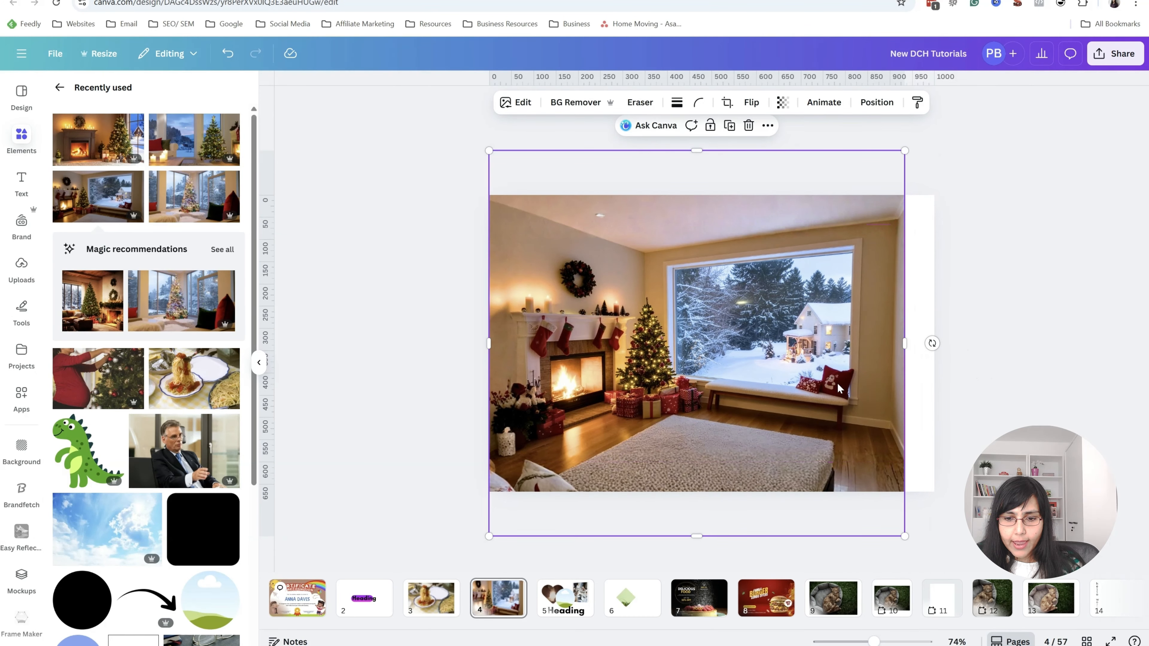
left_click_drag(904, 536, 933, 561)
left_click(983, 360)
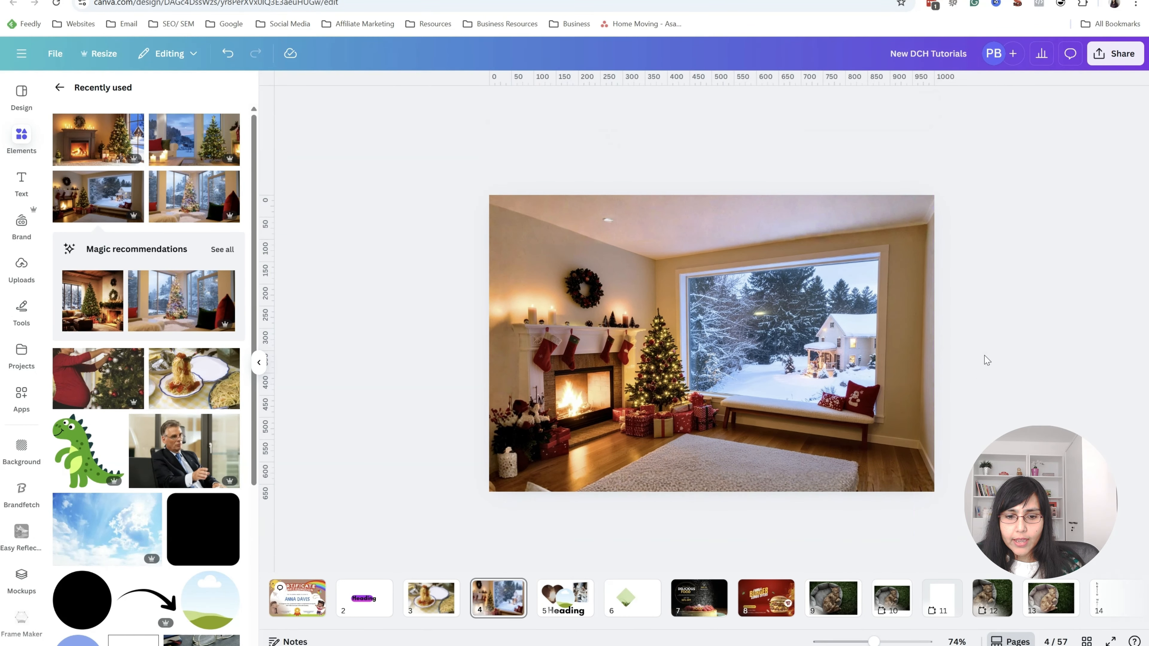
key("ctrl+plus")
key("ctrl+plus")
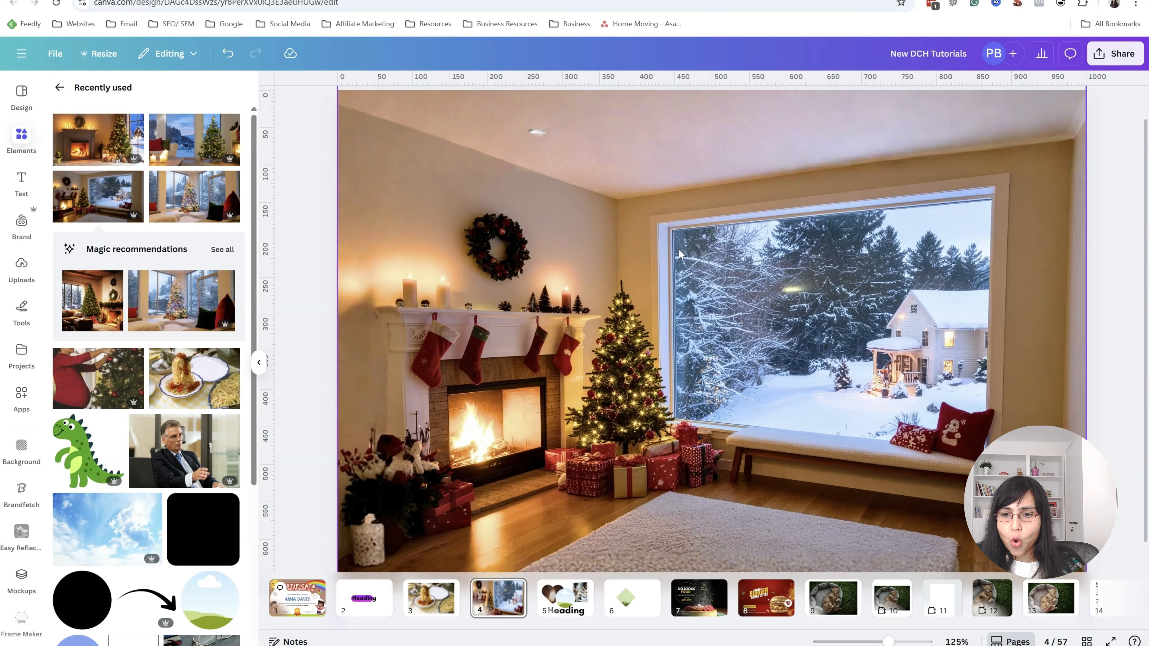
scroll(1041, 317, "down", 2)
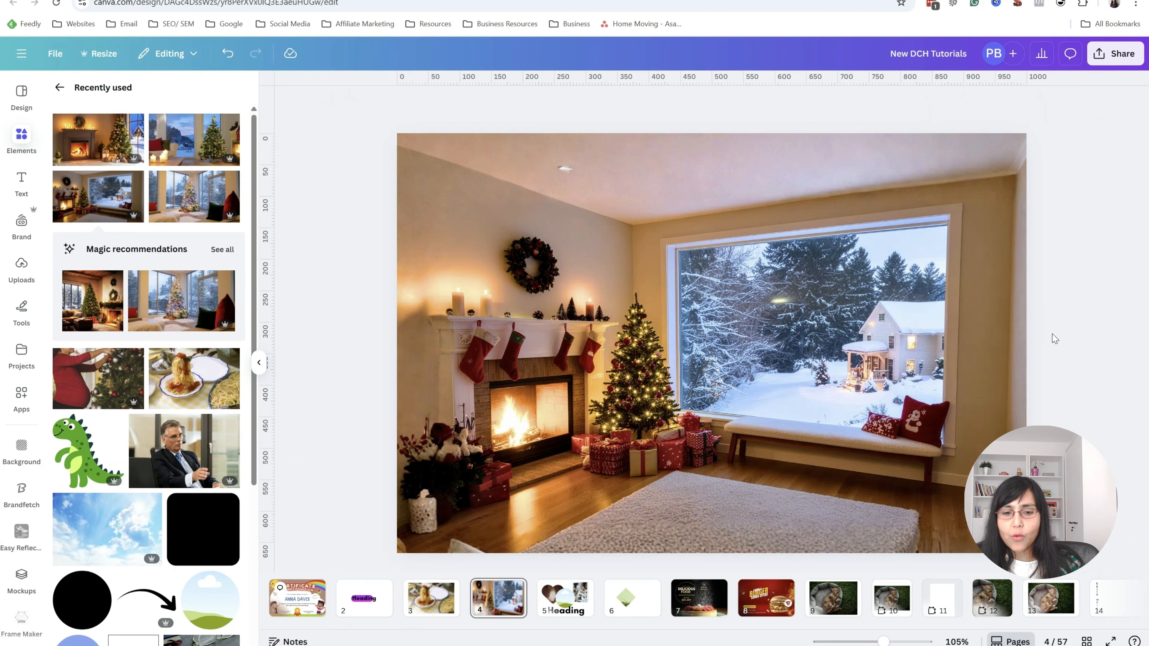
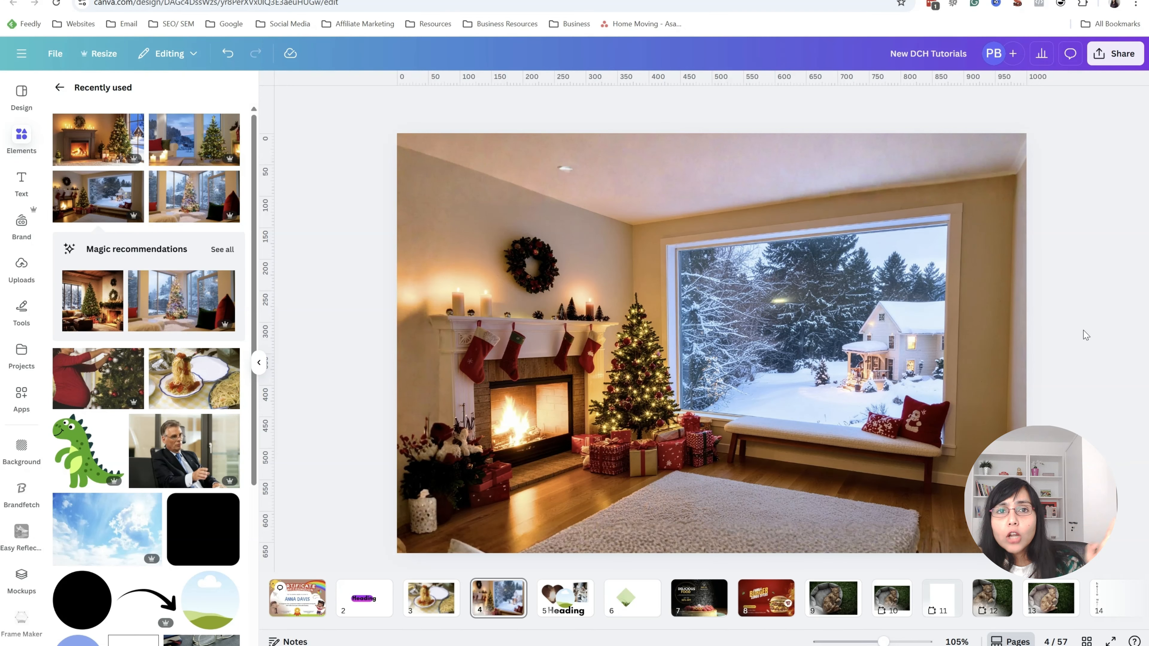
Undo the last change and duplicate page 4, which holds the expanded room photo
key("ctrl+z")
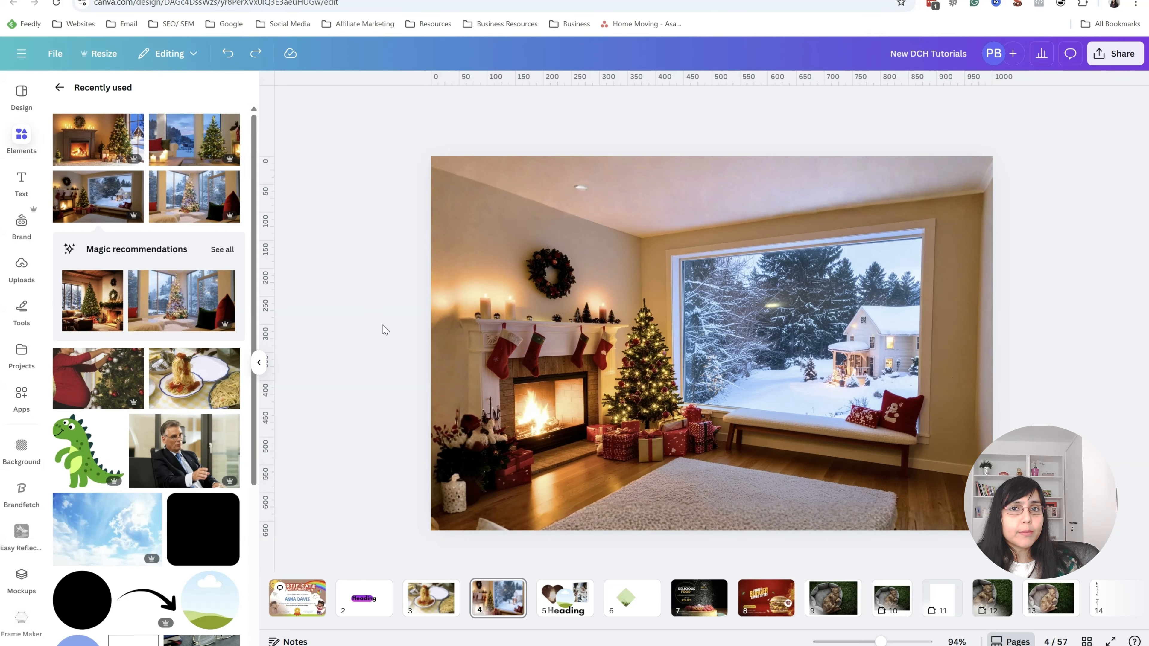
left_click(498, 608)
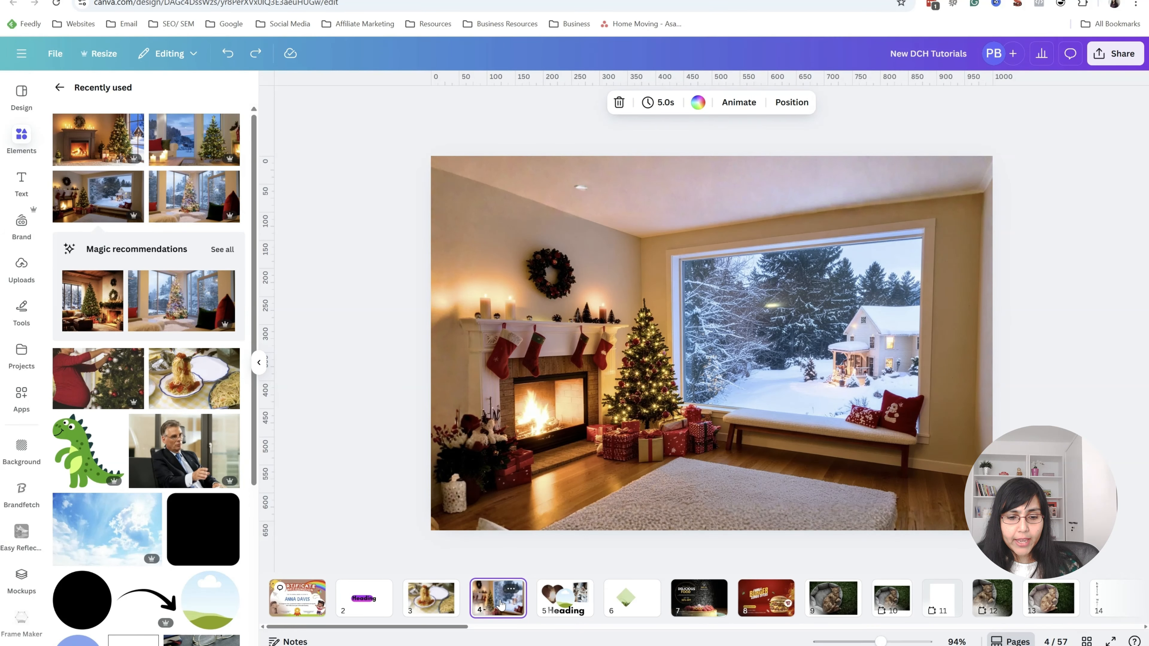
right_click(500, 605)
key("Escape")
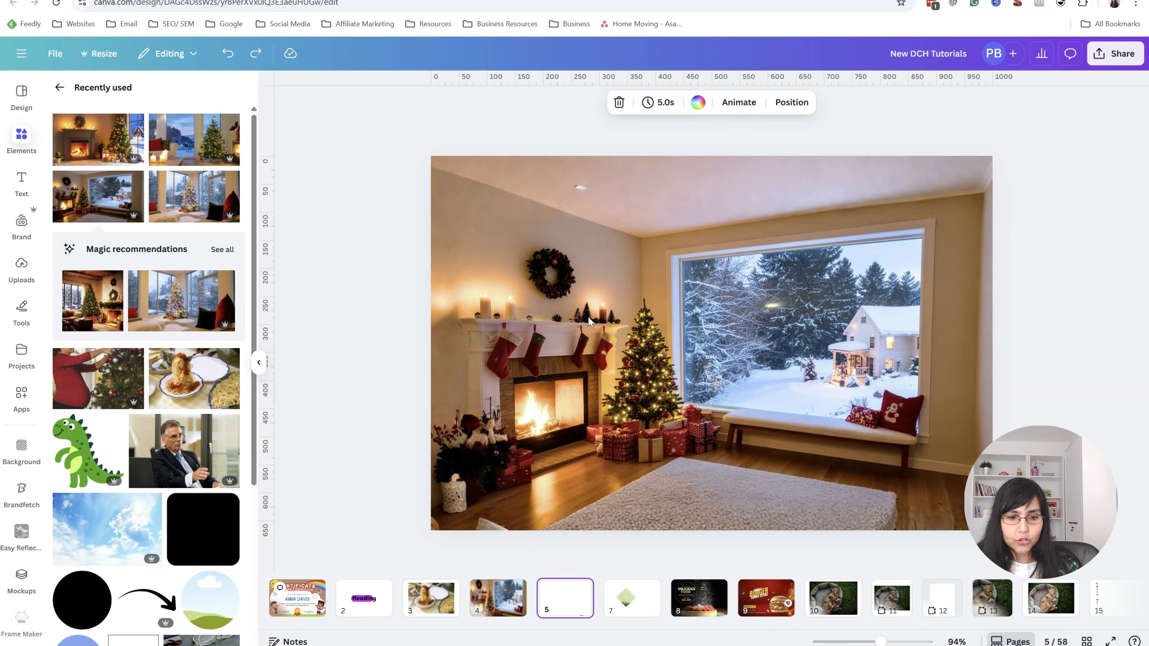
Separate the Christmas tree from the room photo as its own element using Magic Grab
left_click(661, 168)
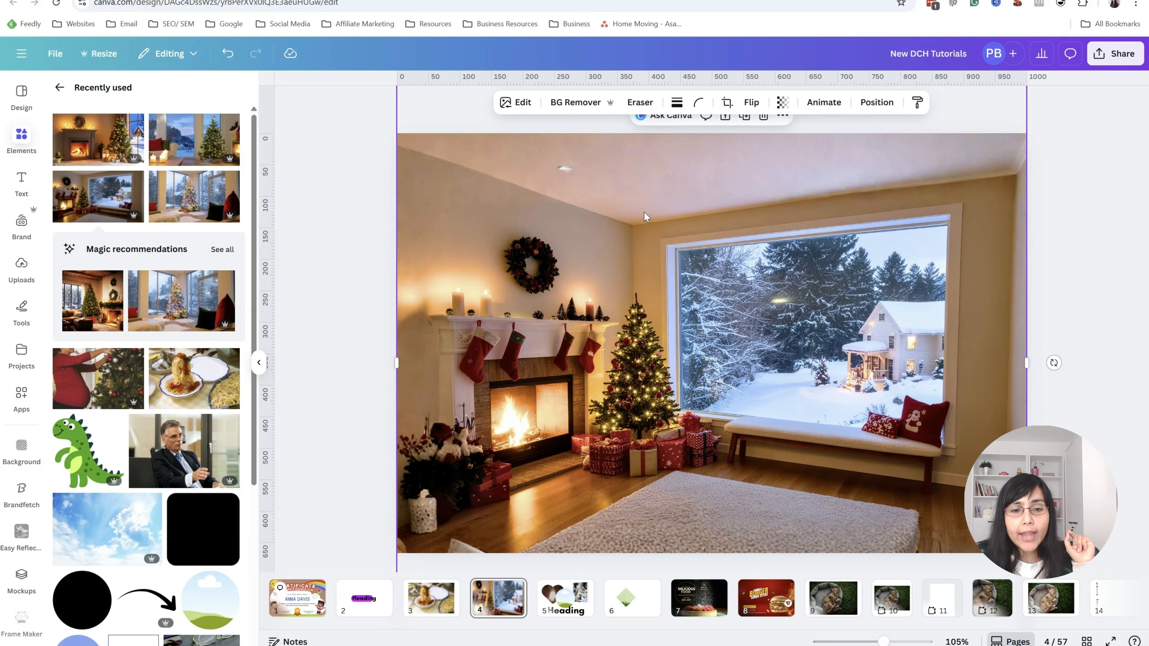
left_click(522, 104)
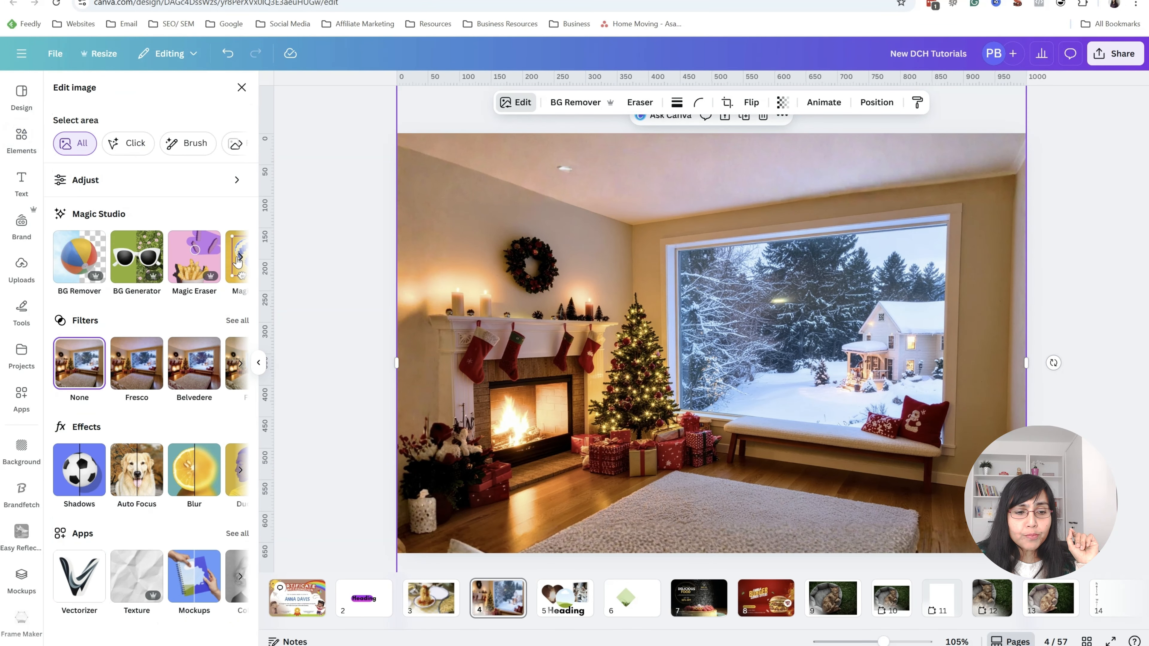
left_click(87, 251)
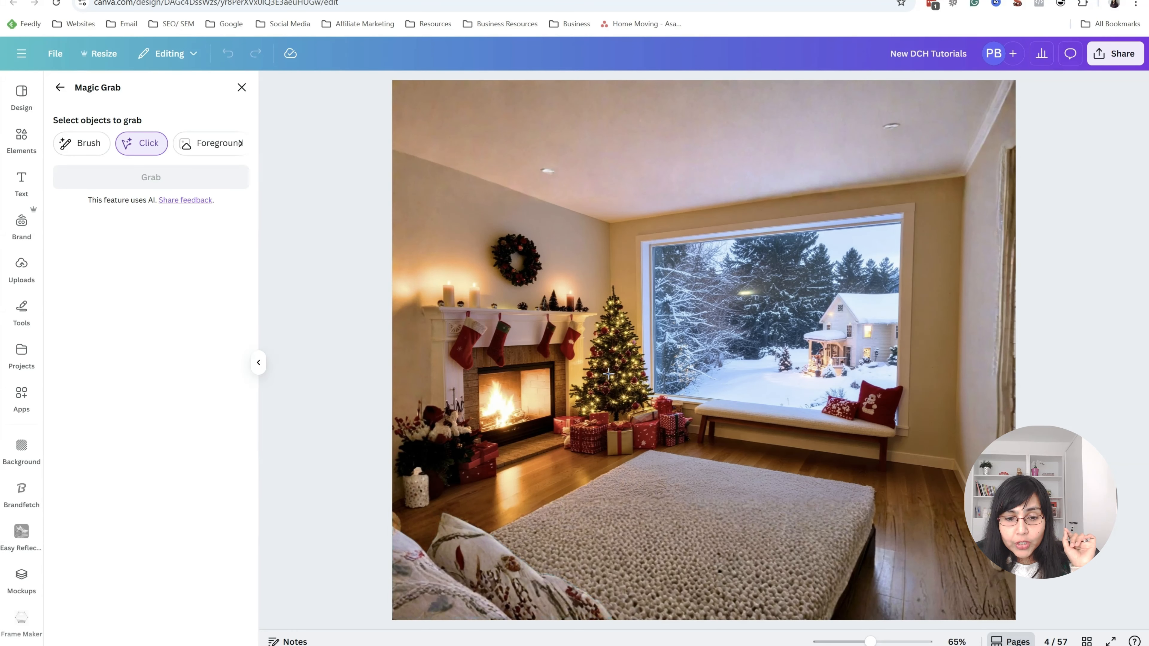
left_click(571, 371)
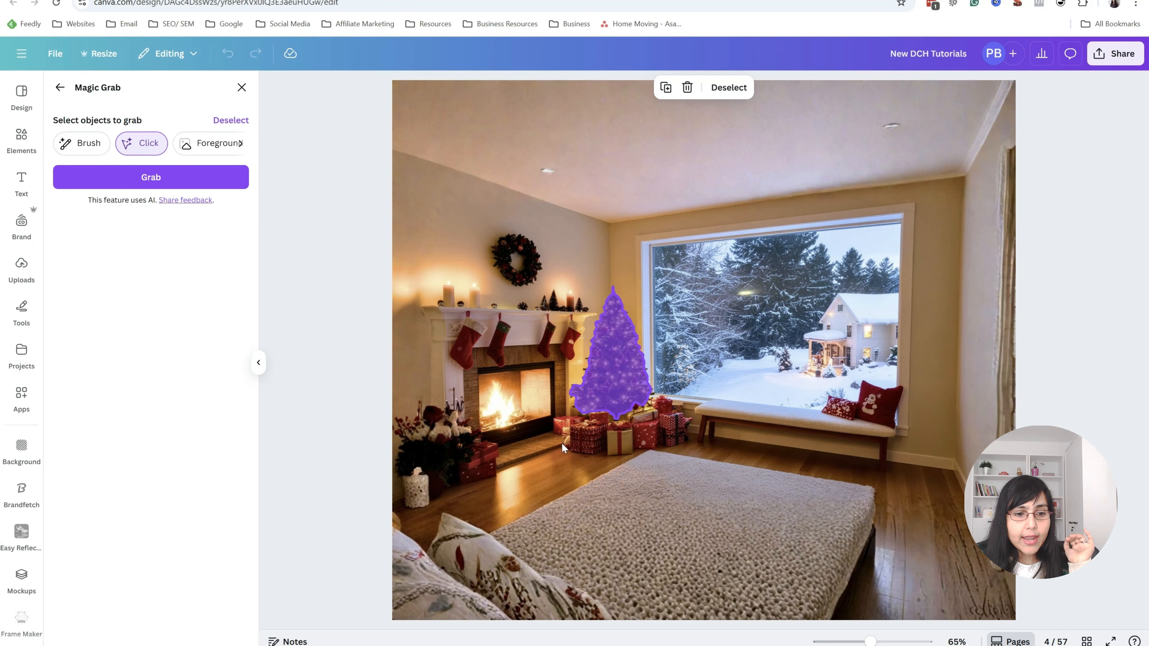
left_click(214, 180)
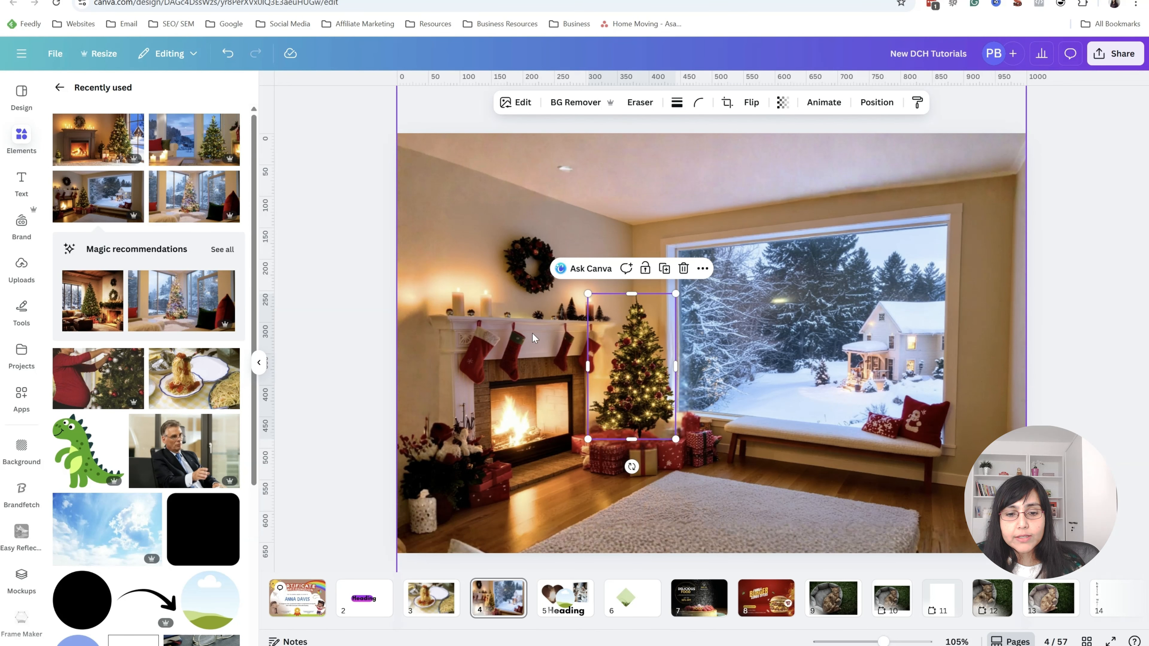
Try moving the grabbed tree in front of the right part of the window, and undo the move
left_click_drag(669, 388, 677, 353)
key("ctrl+z")
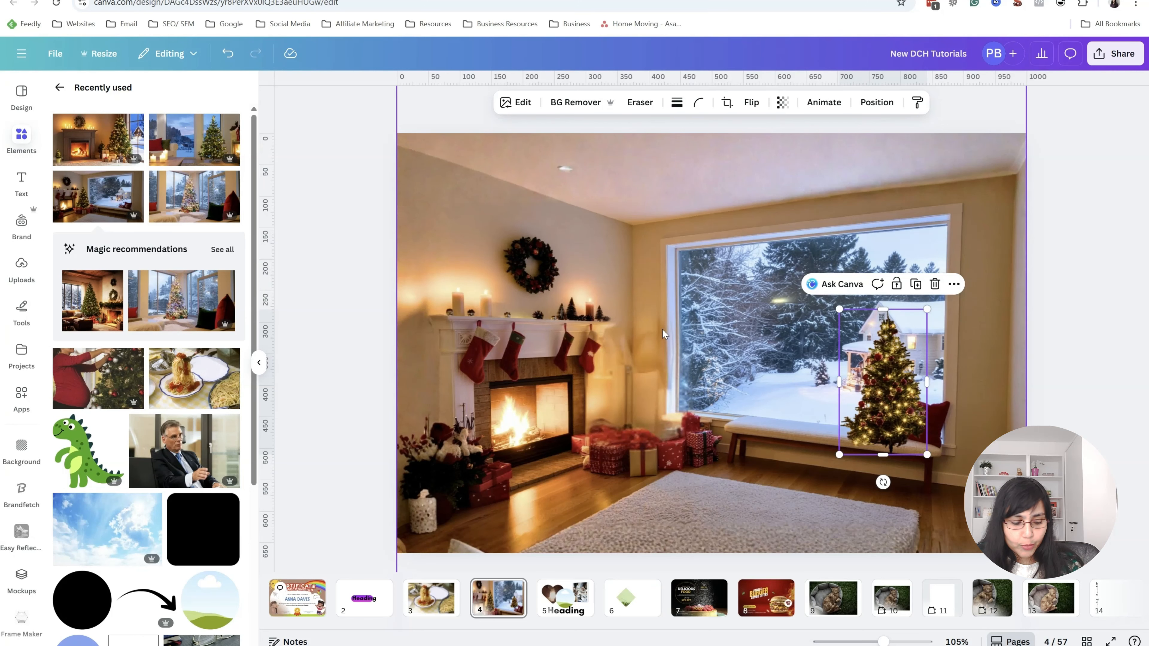
key("ctrl+z")
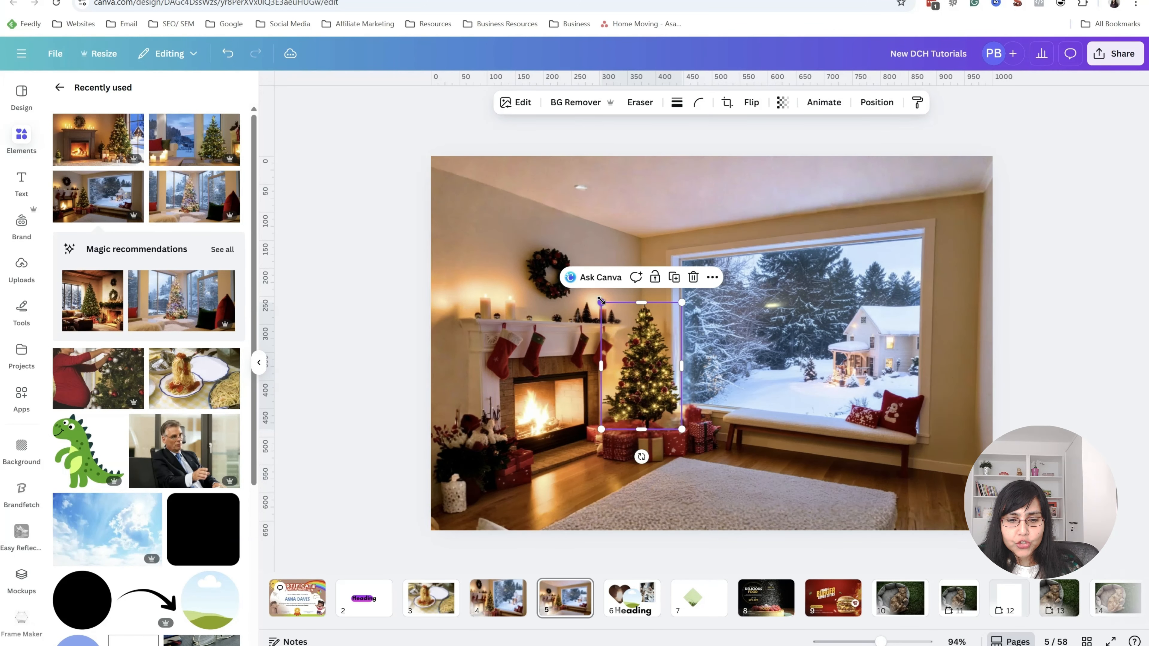
Enlarge the grabbed tree on page 5 proportionally and position it over the presents between the fireplace and the window
left_click_drag(601, 301, 582, 272)
left_click_drag(681, 430, 690, 439)
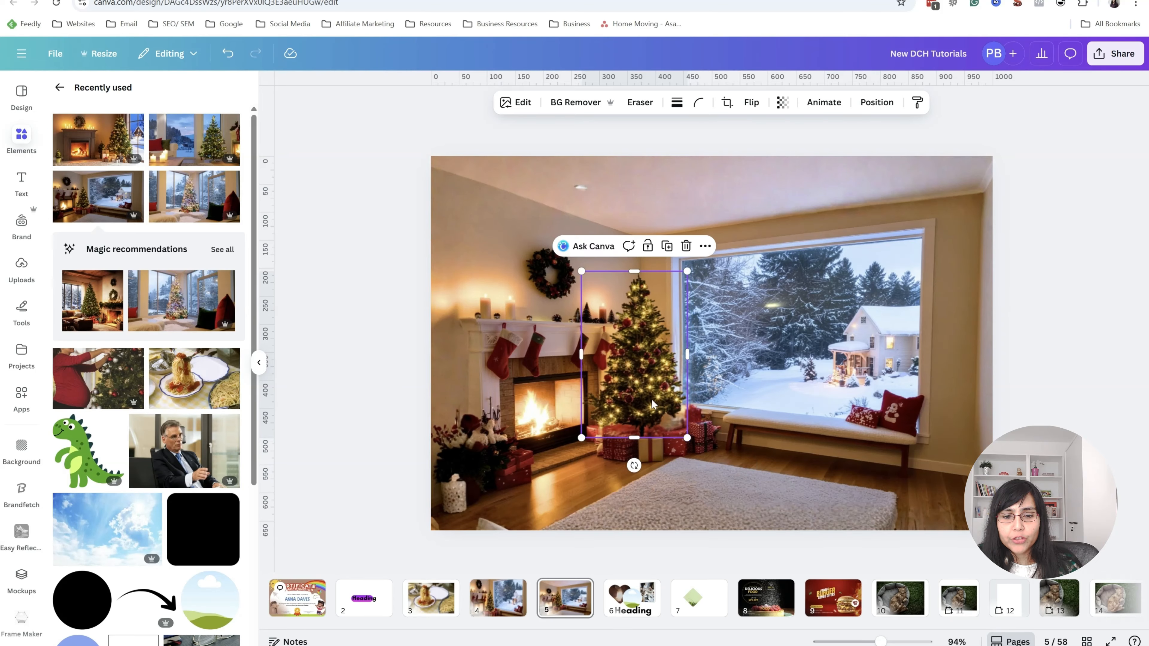
left_click_drag(655, 405, 656, 397)
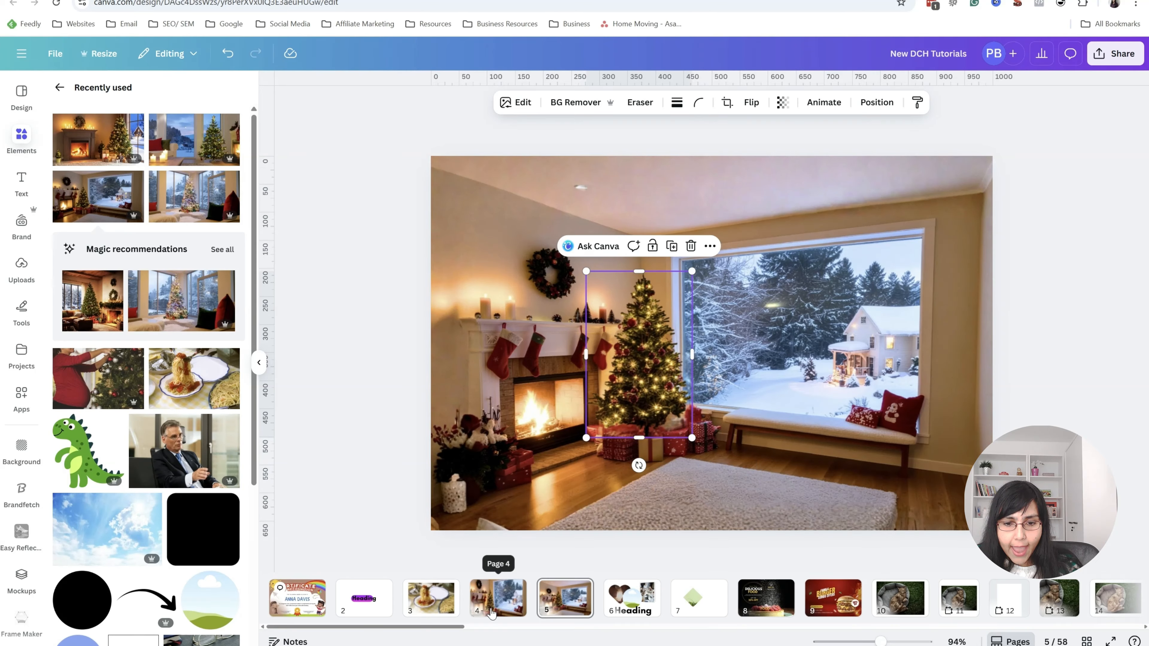
Compare the enlarged tree on page 5 with the original on page 4, both in full and at 166% zoom
left_click(493, 613)
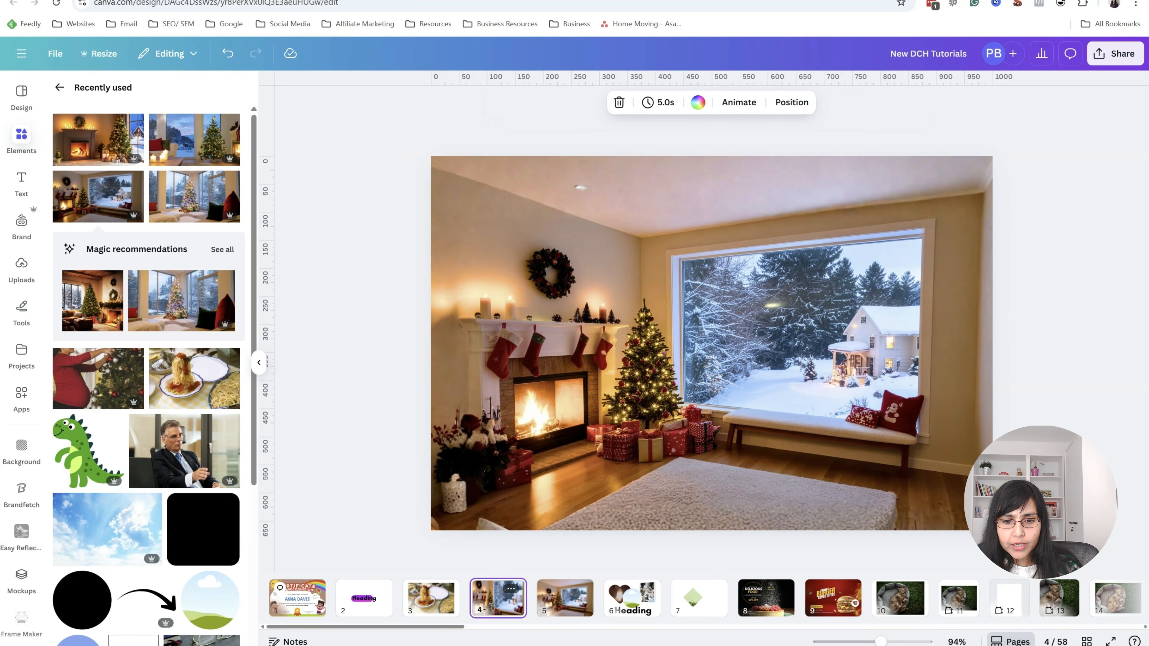
left_click(557, 600)
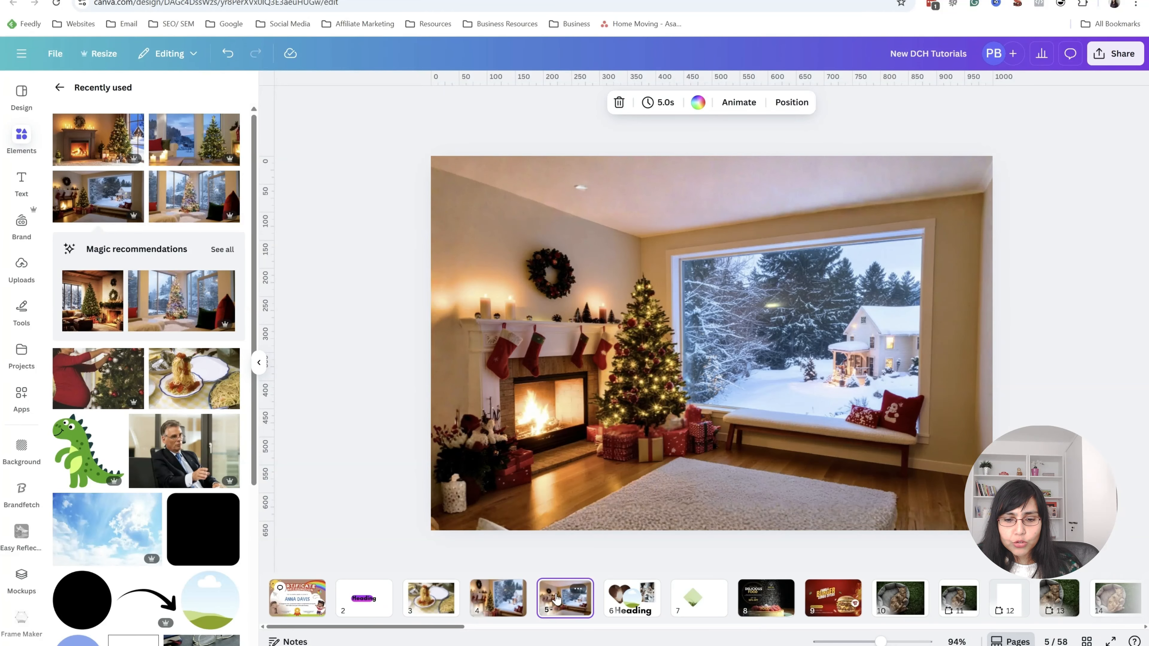
left_click(896, 642)
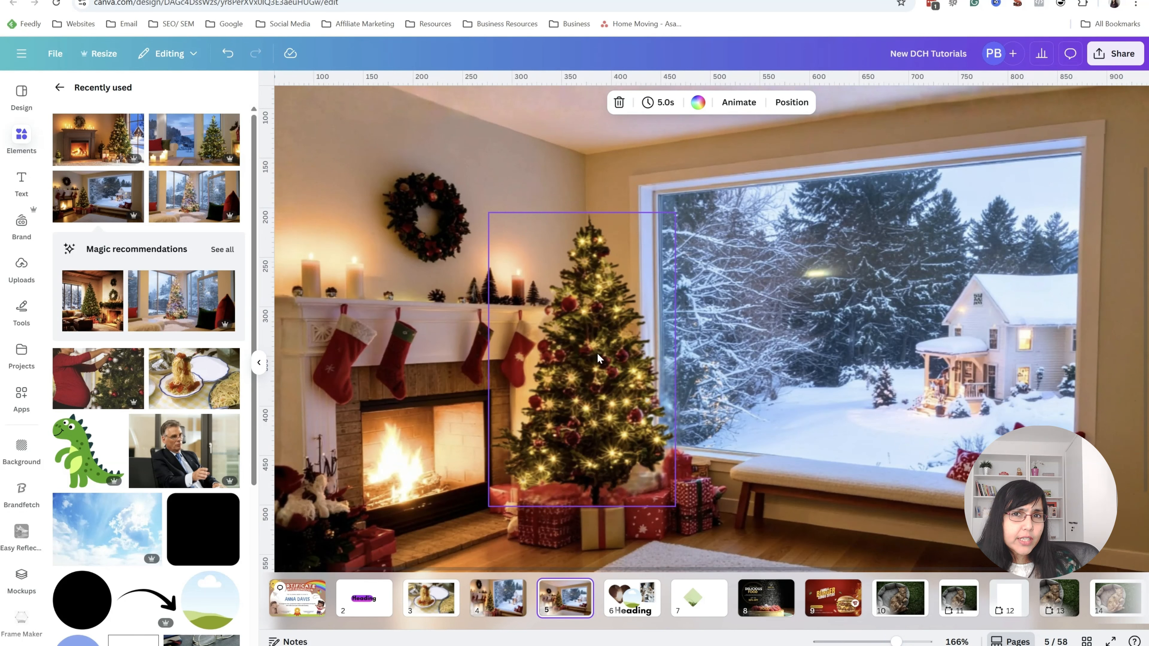
left_click(594, 354)
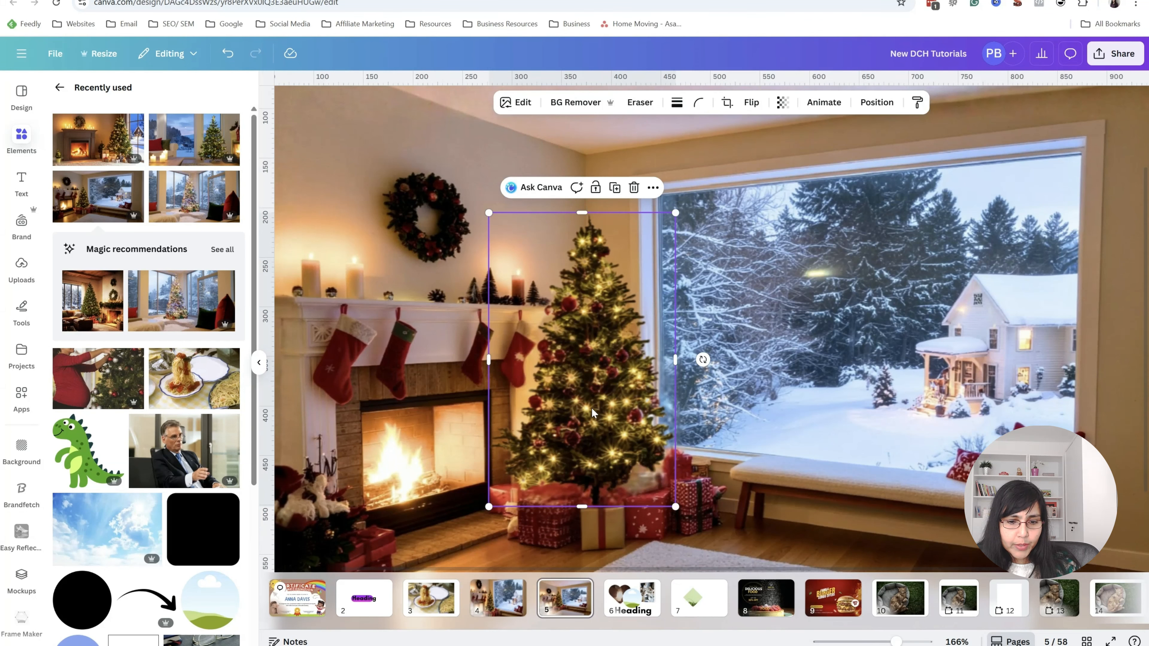
left_click(502, 599)
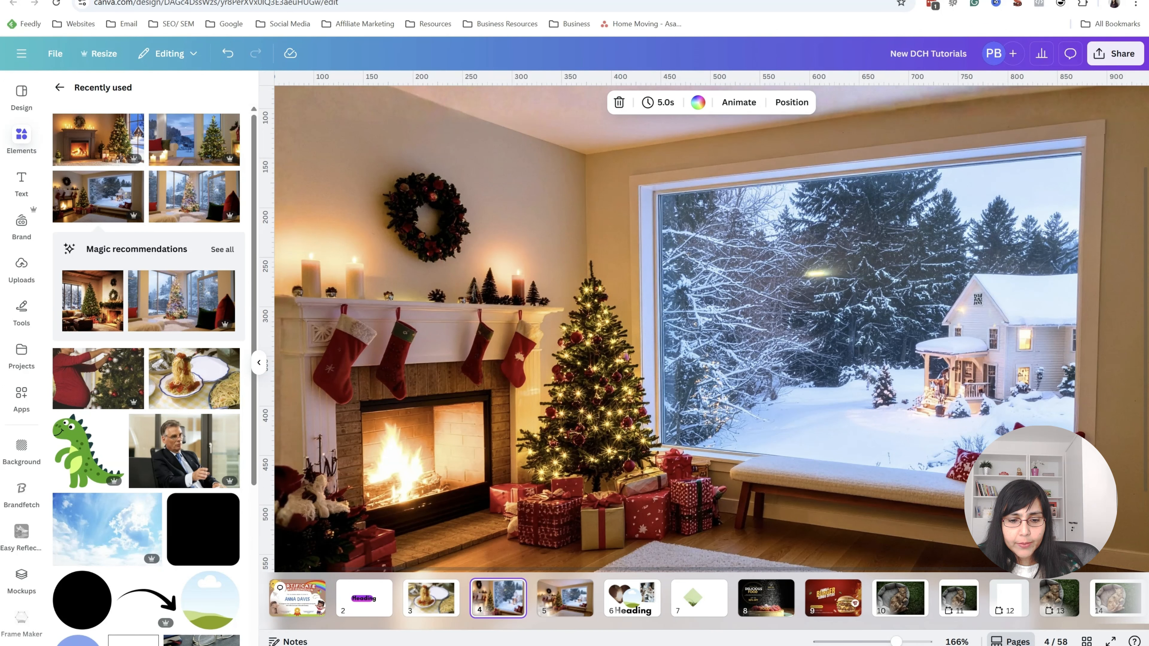
left_click(559, 599)
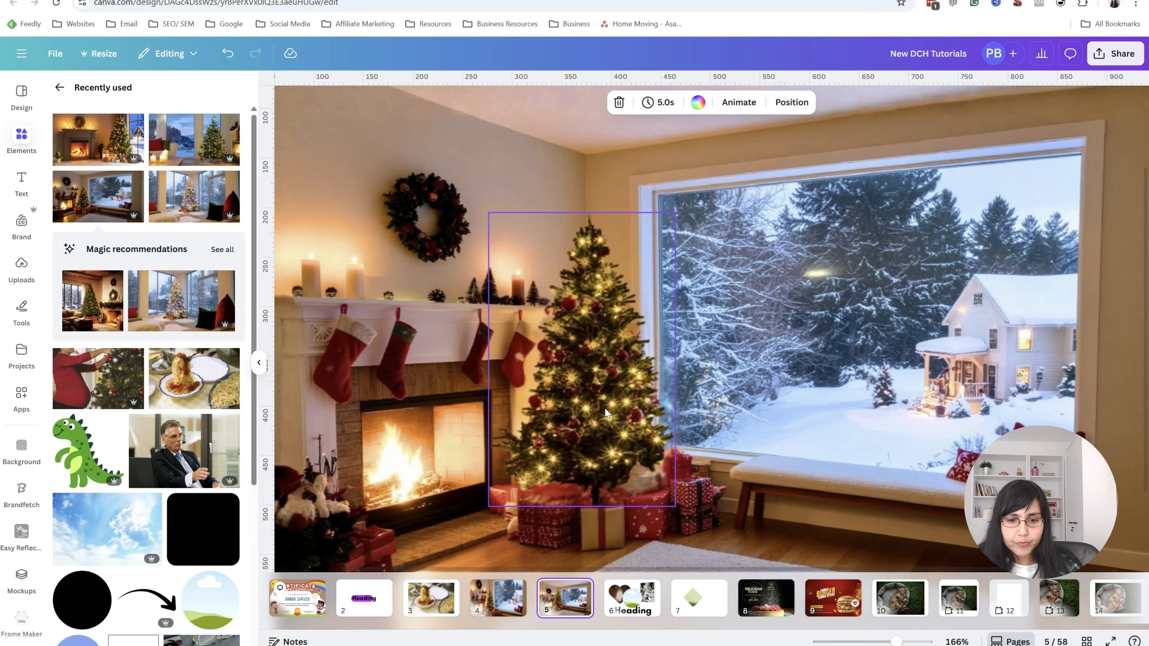
Adjust the enlarged tree's texture by setting Sharpness to 37 and Clarity to 16
left_click(586, 348)
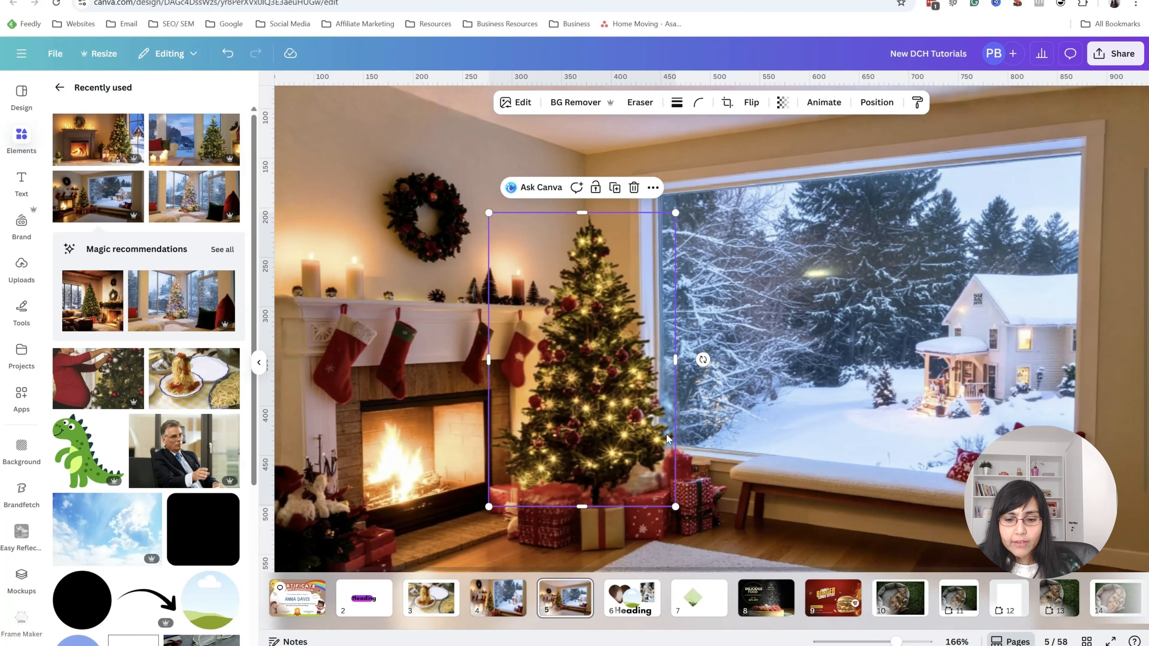
left_click_drag(897, 642, 880, 642)
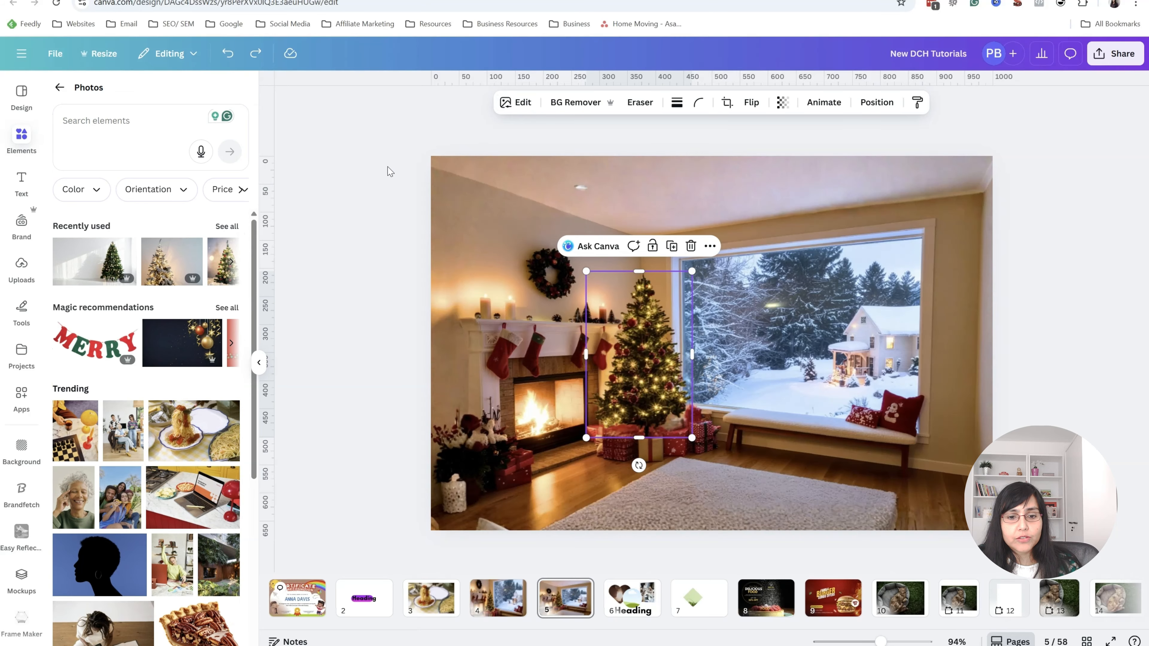
left_click(525, 105)
left_click(123, 182)
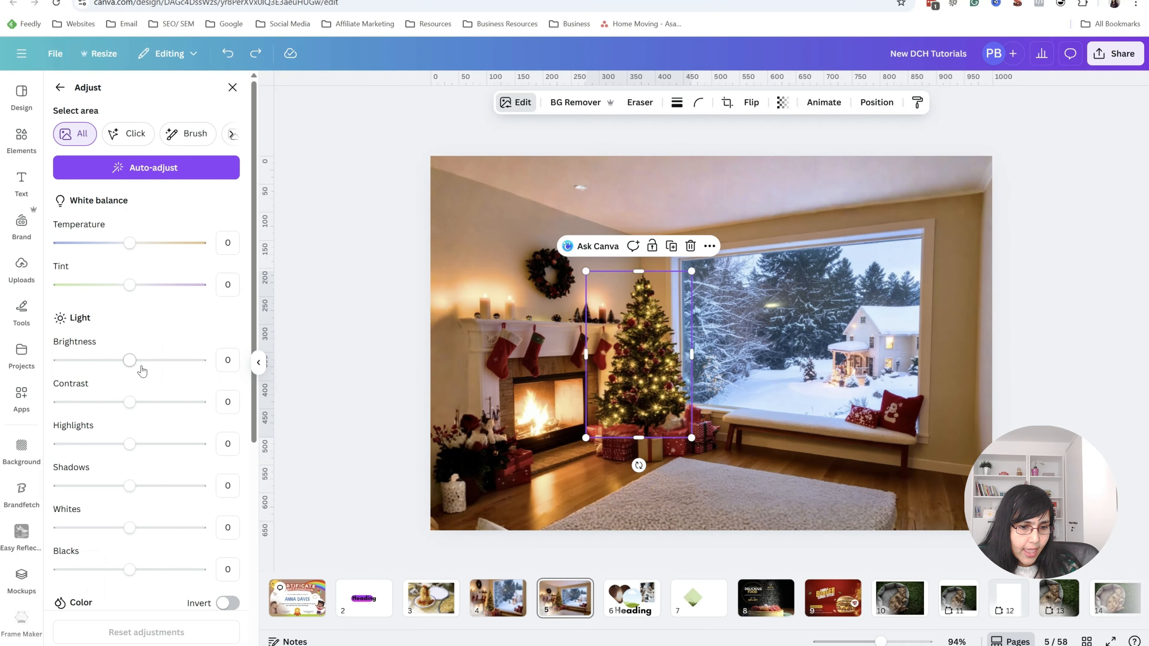
scroll(138, 500, "down", 7)
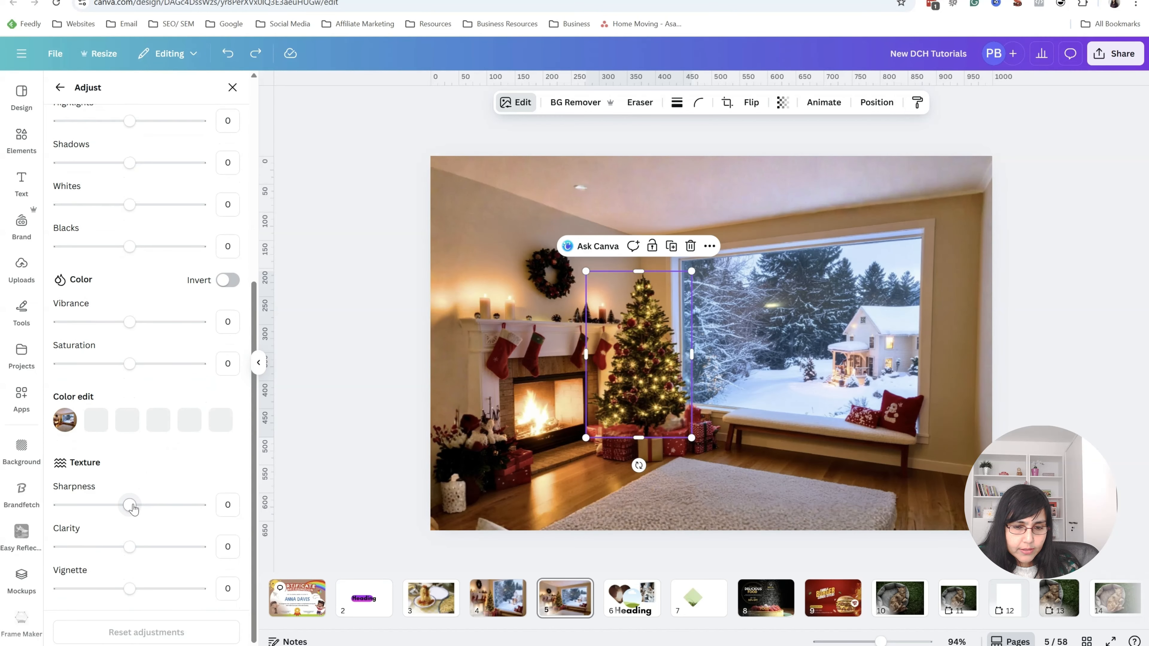
left_click_drag(130, 505, 156, 505)
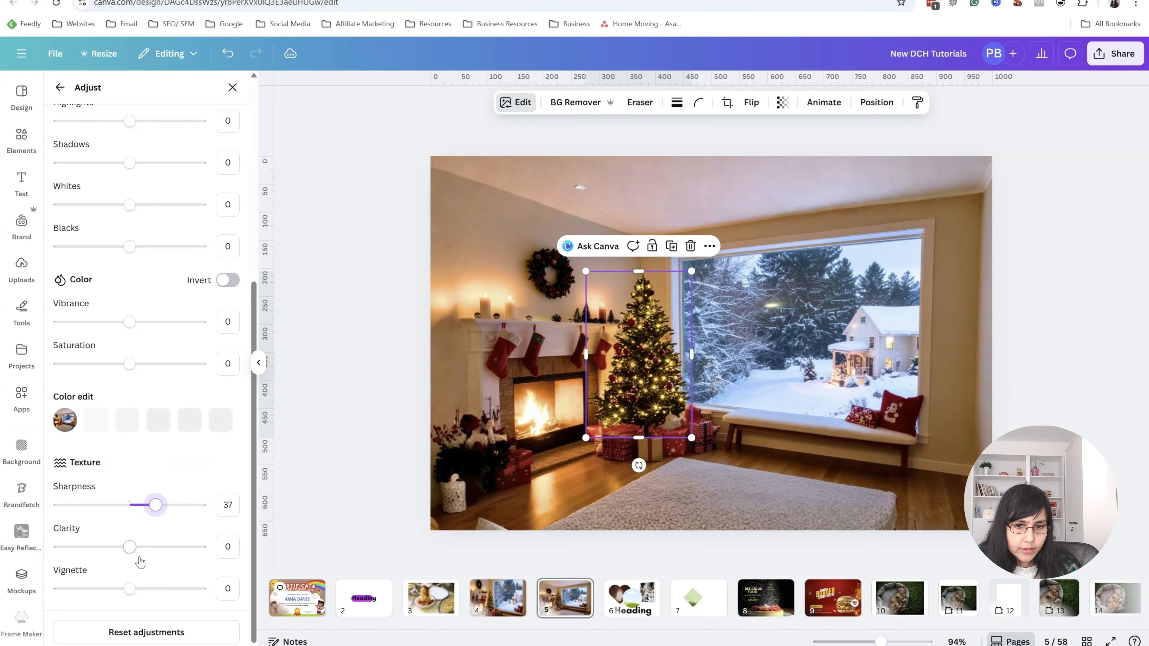
left_click_drag(129, 547, 141, 547)
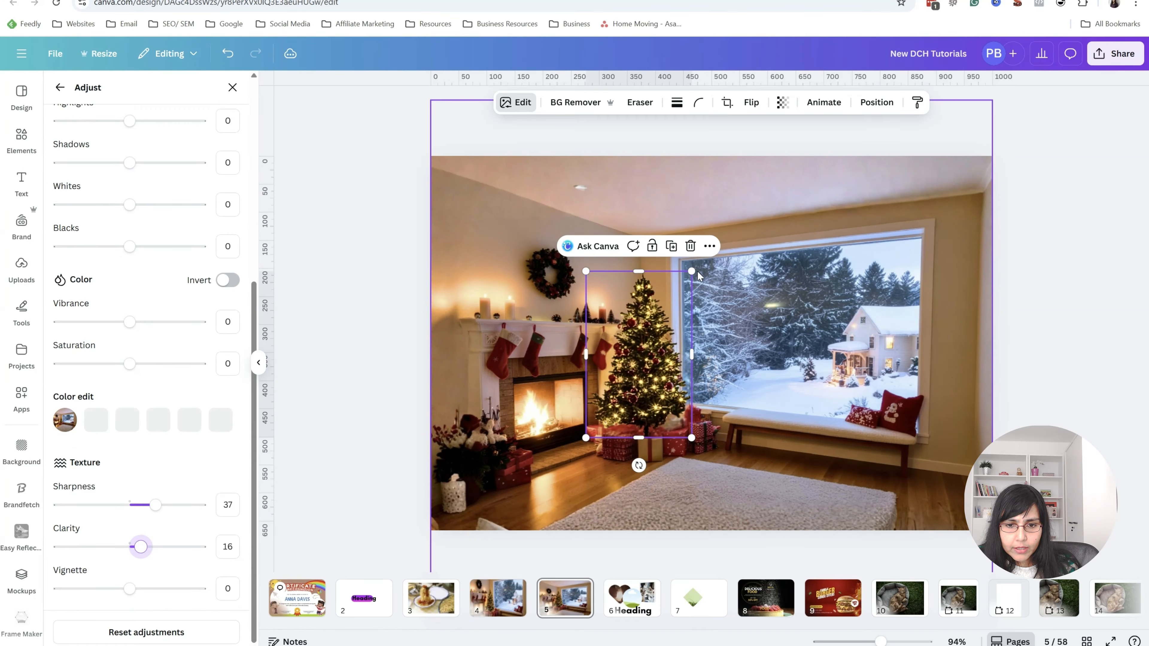
Enlarge the tree further, shift it slightly down toward the fireplace, and compare the page with page 4
left_click_drag(692, 271, 702, 256)
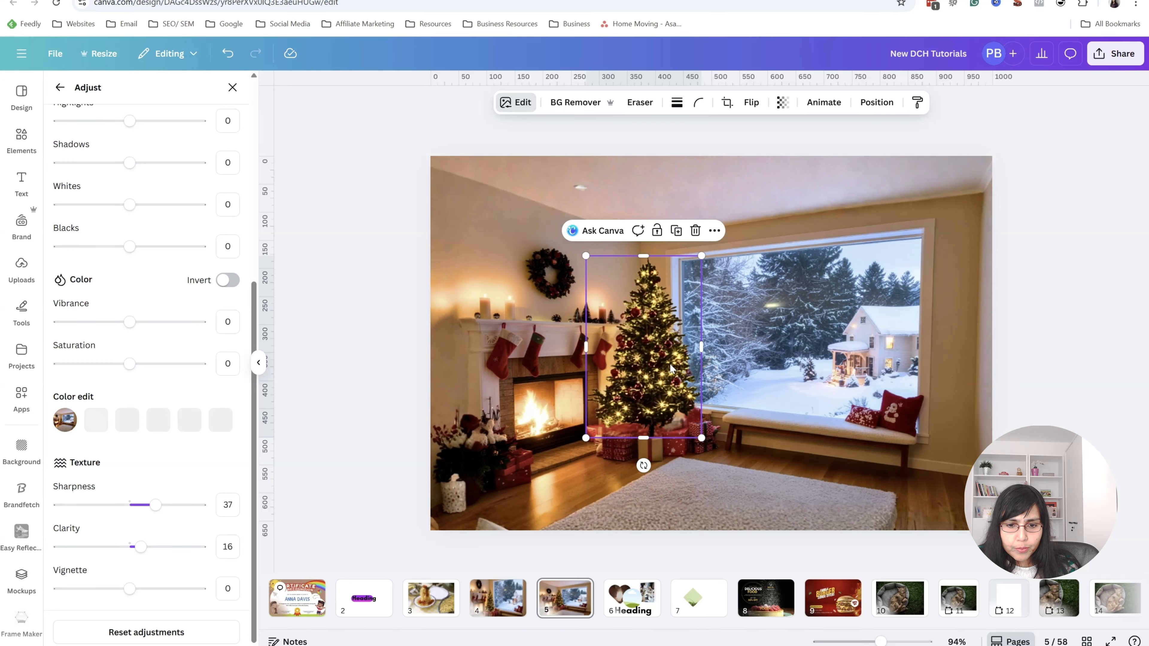
left_click_drag(671, 368, 662, 380)
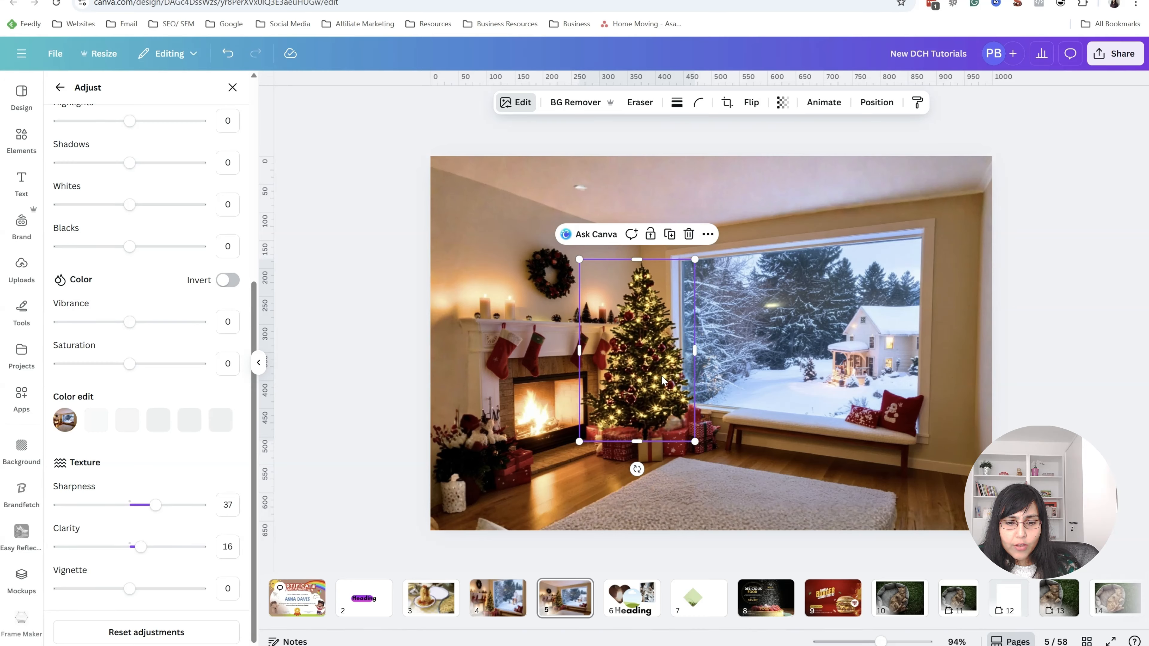
left_click(495, 614)
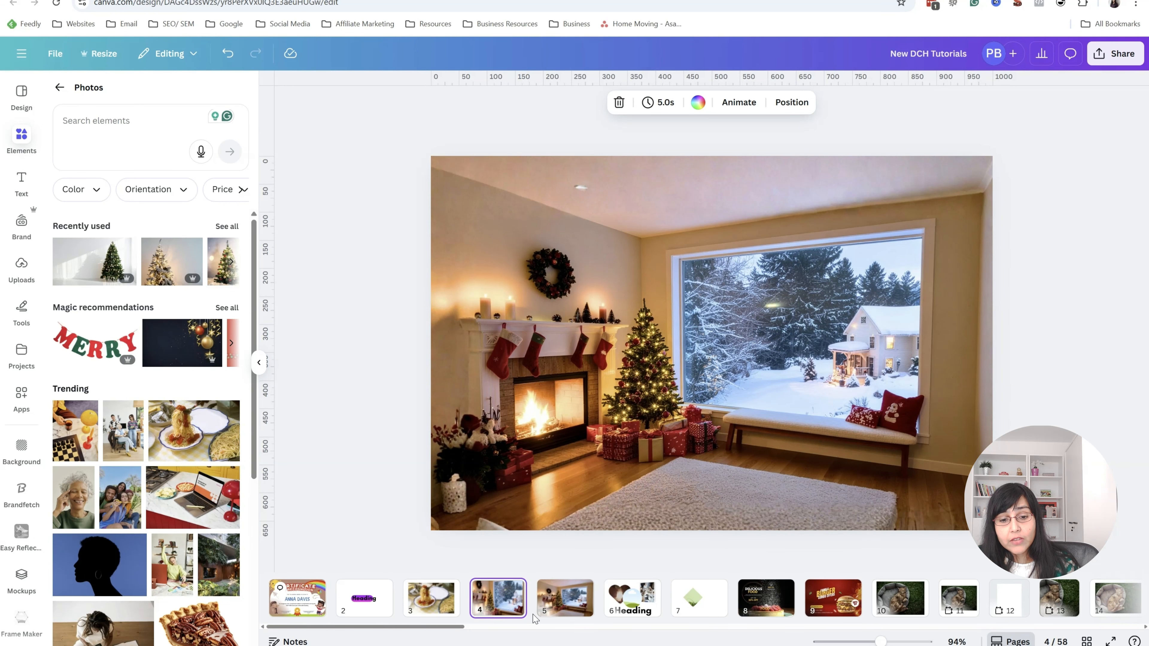
left_click(554, 611)
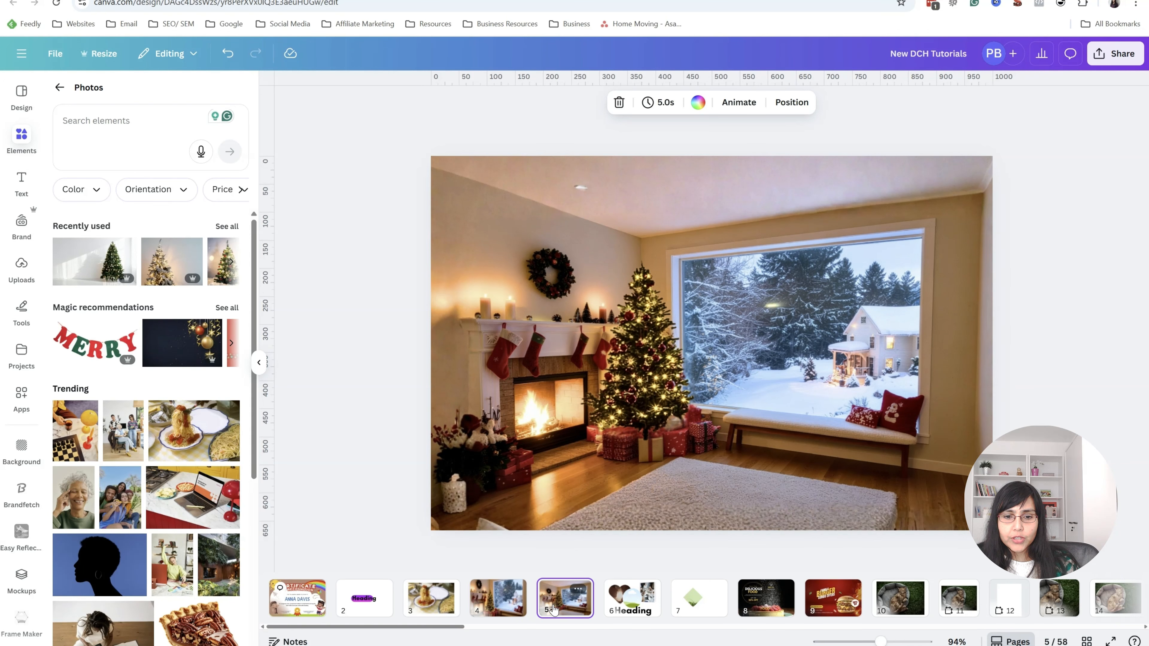
Shrink the tree on page 5 slightly from both of its upper corners
left_click(607, 408)
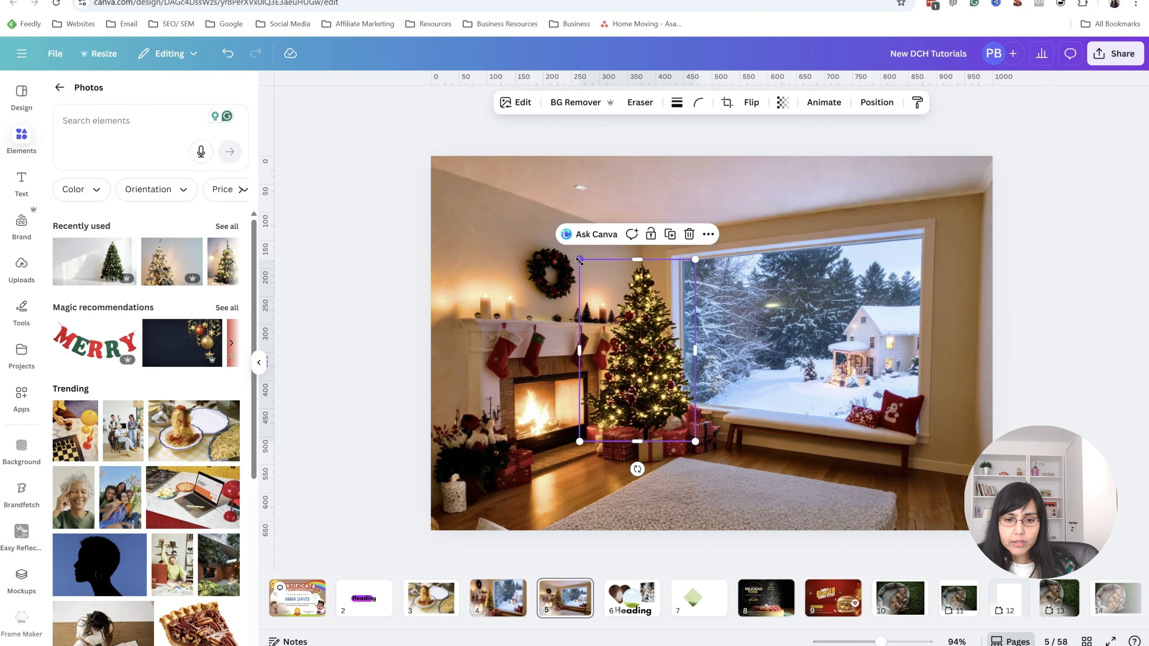
left_click_drag(579, 260, 585, 267)
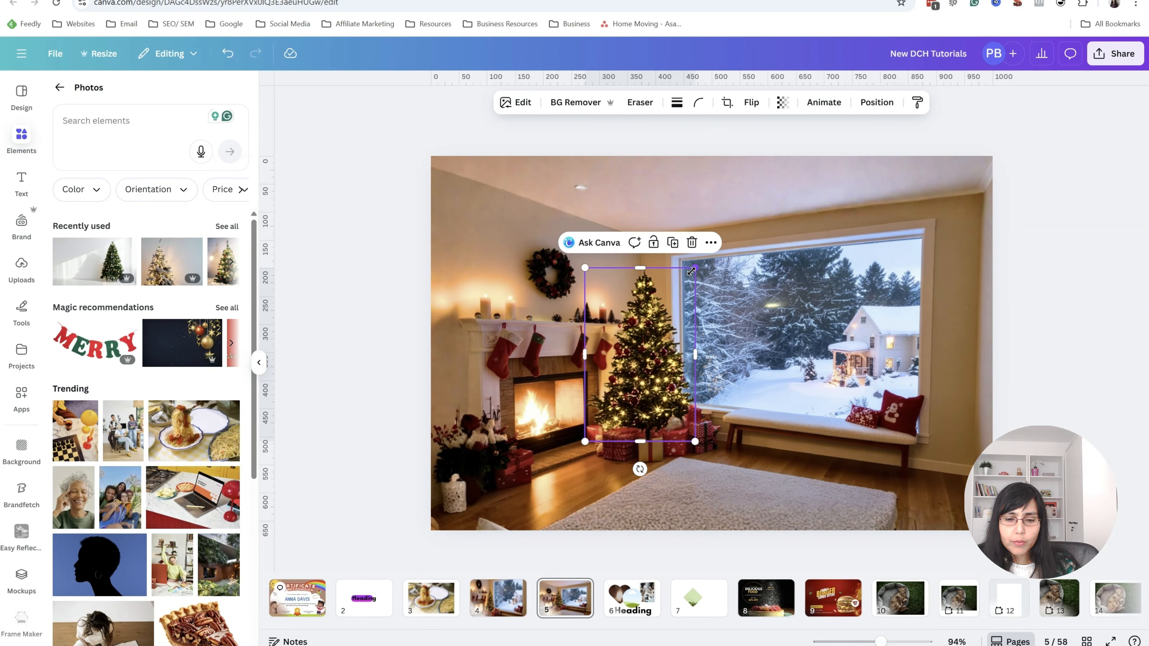
left_click_drag(693, 269, 691, 271)
Lower the tree's Sharpness in its image adjustments
left_click(516, 102)
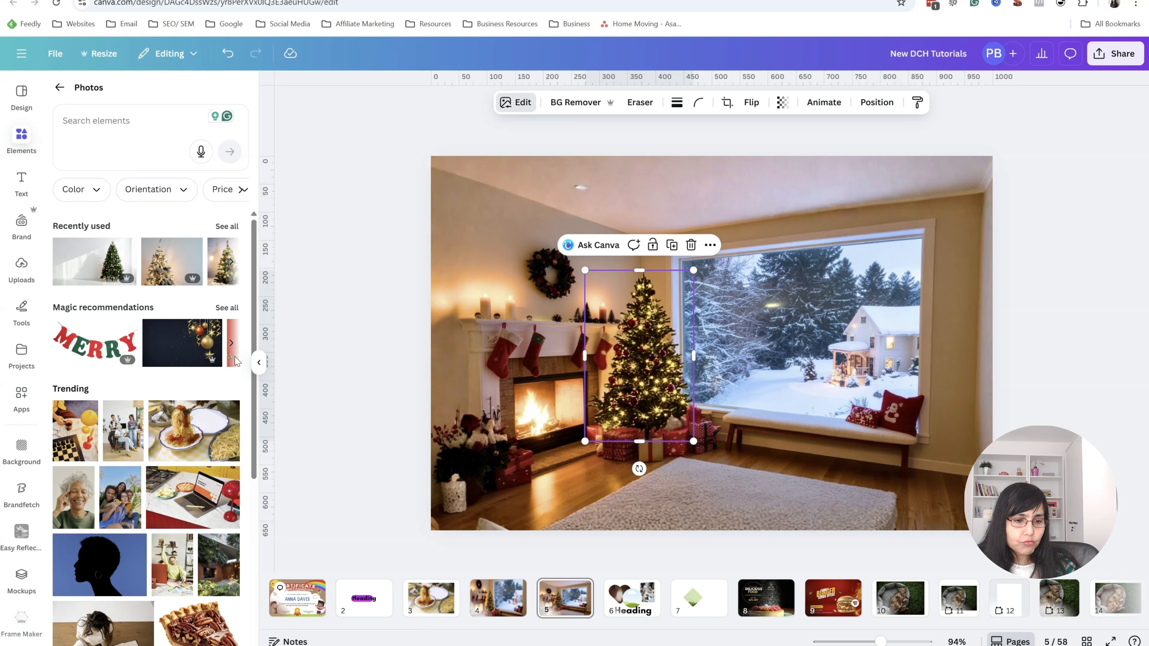
left_click(122, 194)
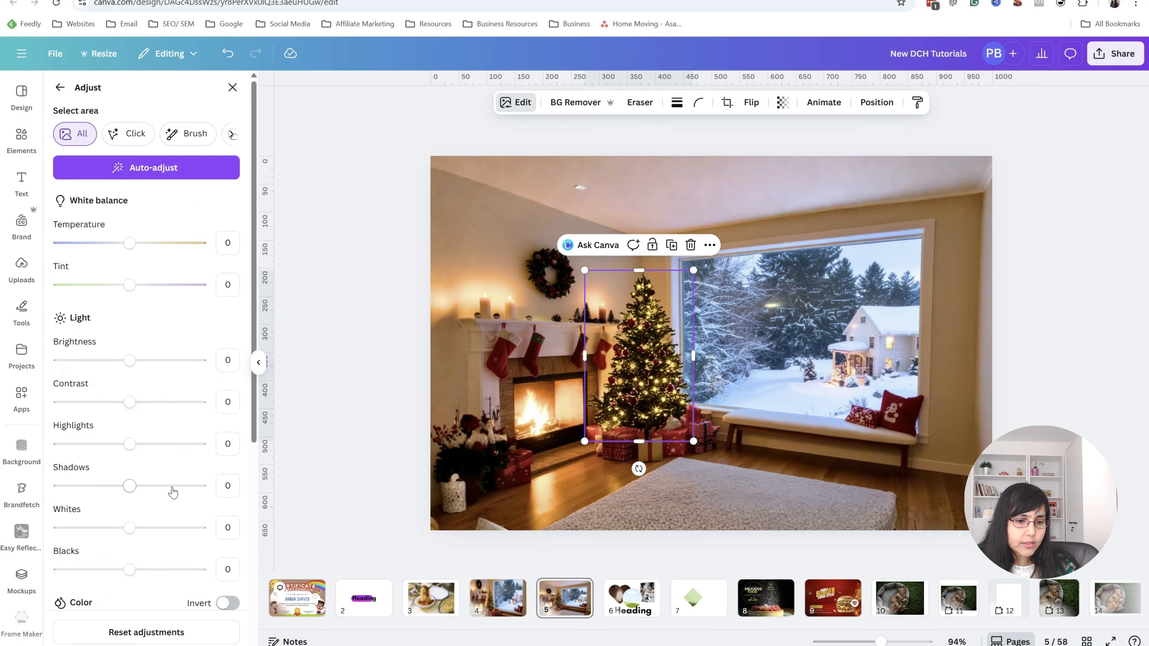
scroll(168, 556, "down", 5)
scroll(168, 556, "down", 2)
left_click_drag(156, 529, 144, 529)
key("Escape")
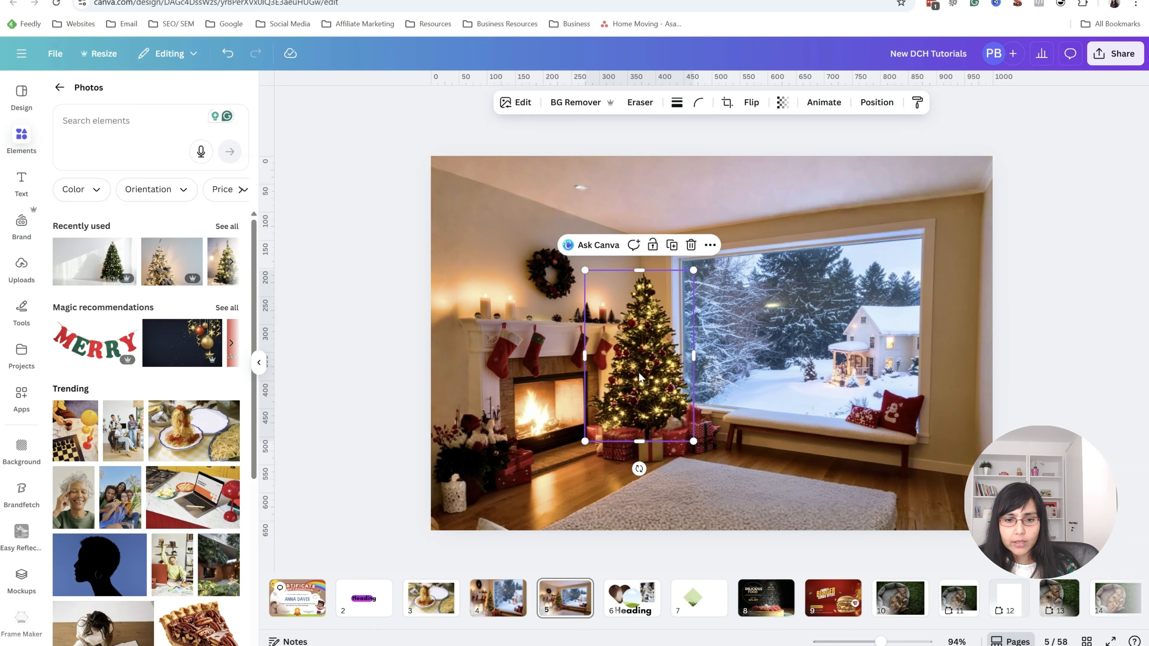
Enlarge the tree from its upper-left corner, then try enlarging it from the lower-right corner and undo that resize
left_click_drag(585, 271, 565, 252)
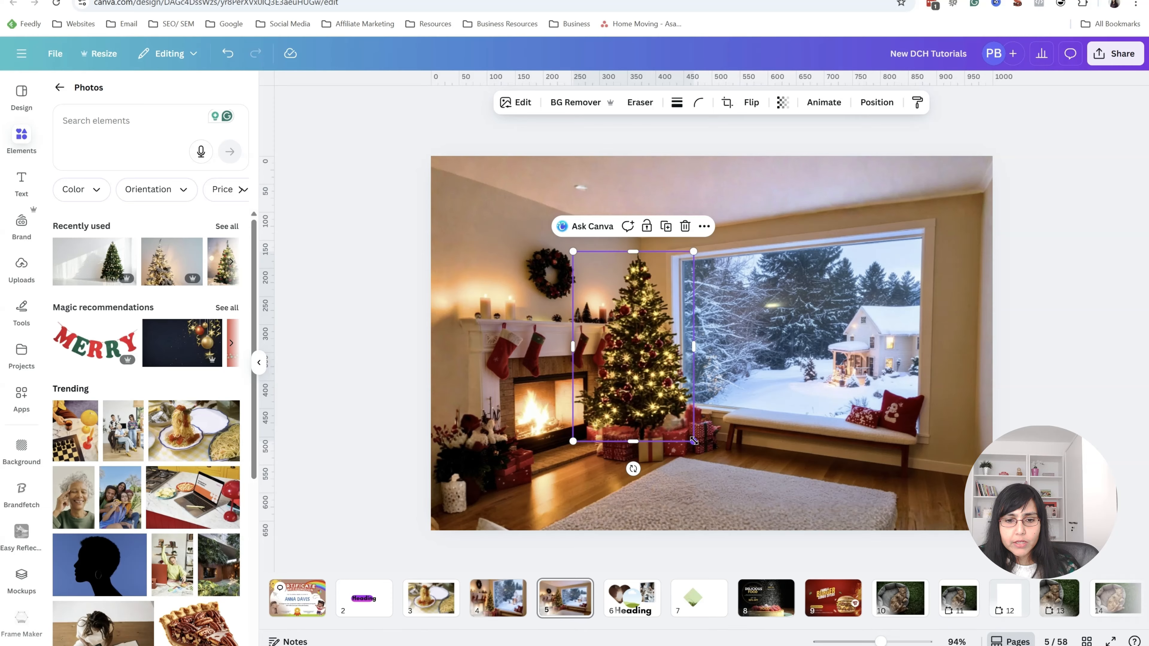
left_click_drag(694, 441, 704, 452)
key("ctrl+z")
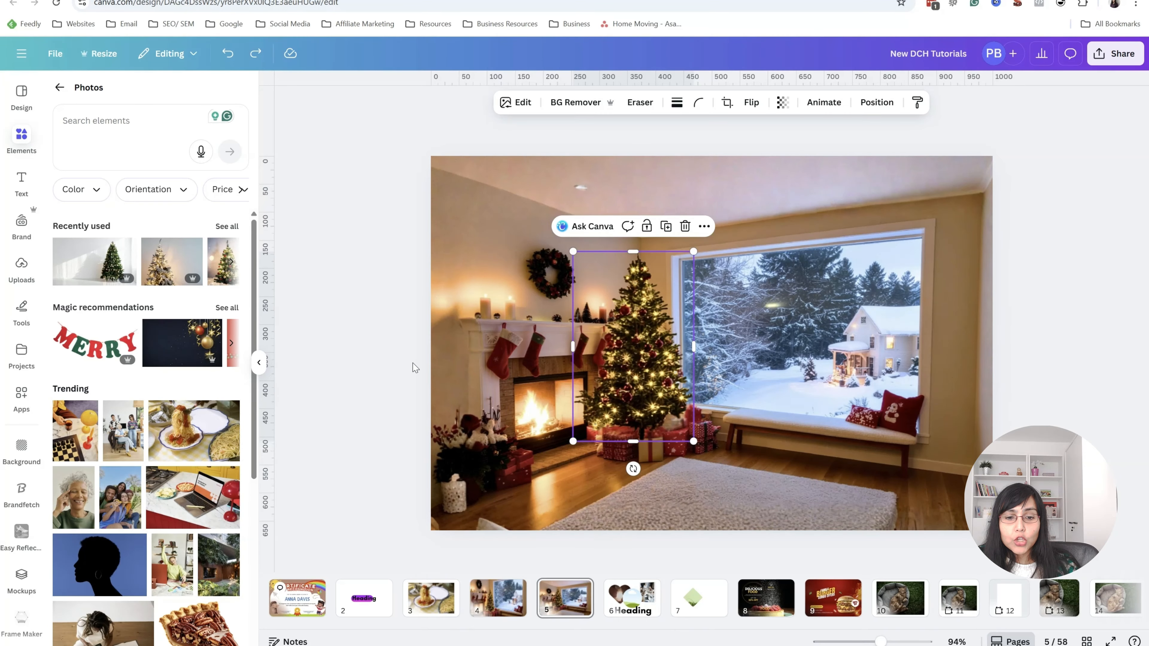
Undo the tree's last enlargement, then tighten its crop frame from the upper-left corner and rescale the image inside it
key("ctrl+z")
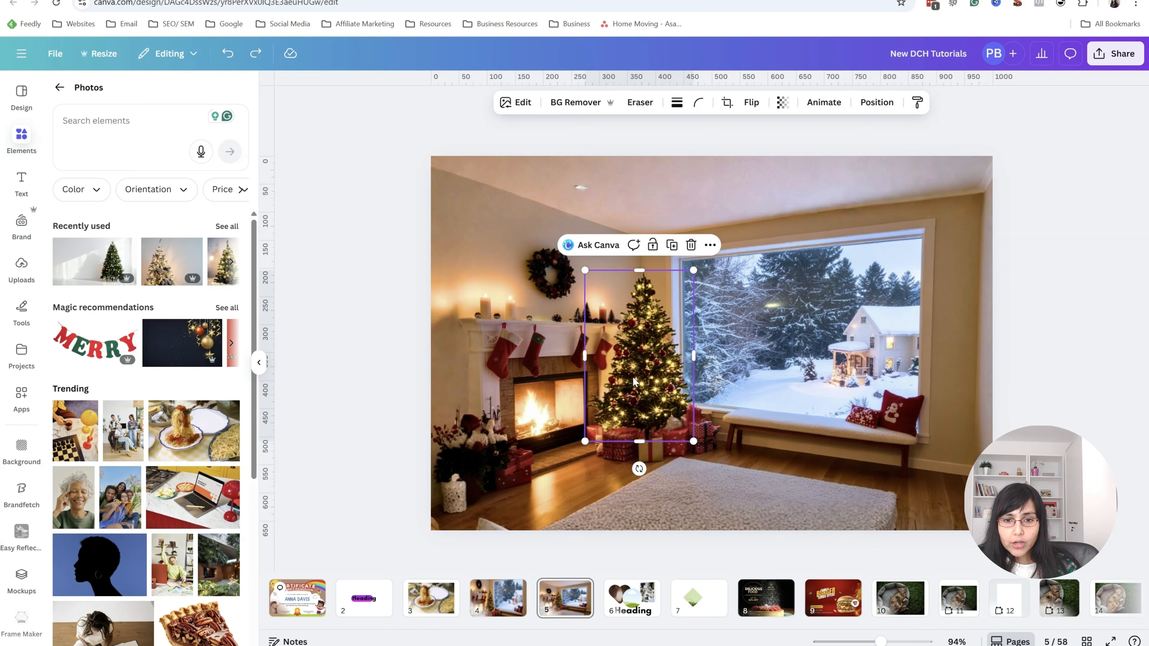
left_click(727, 102)
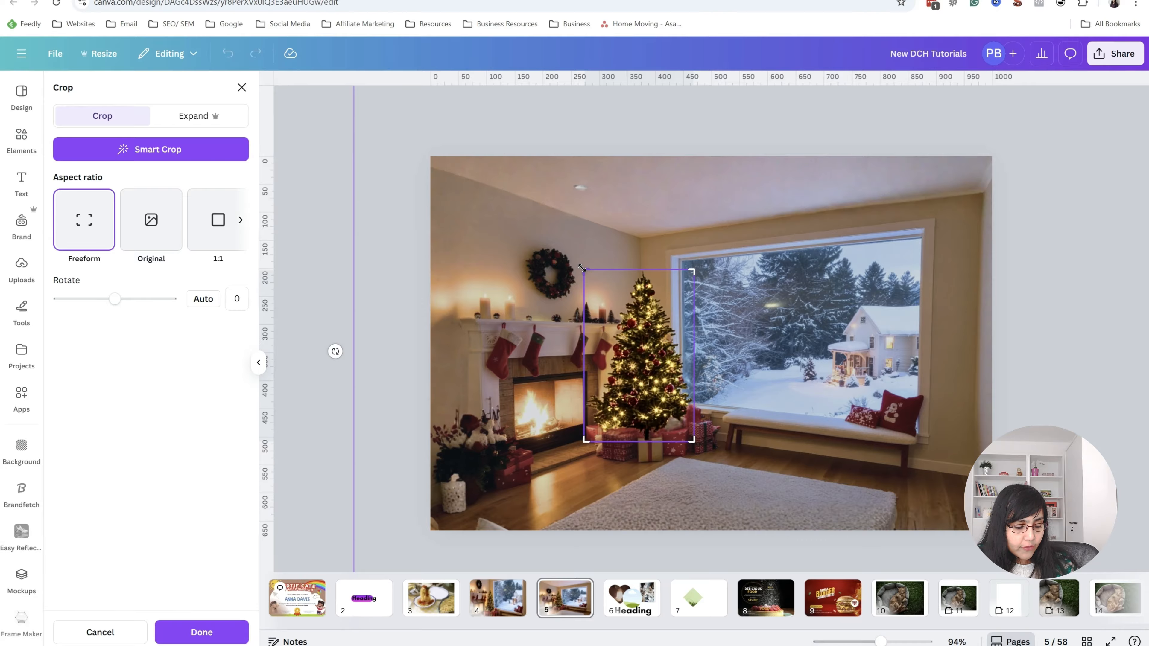
left_click_drag(576, 261, 586, 273)
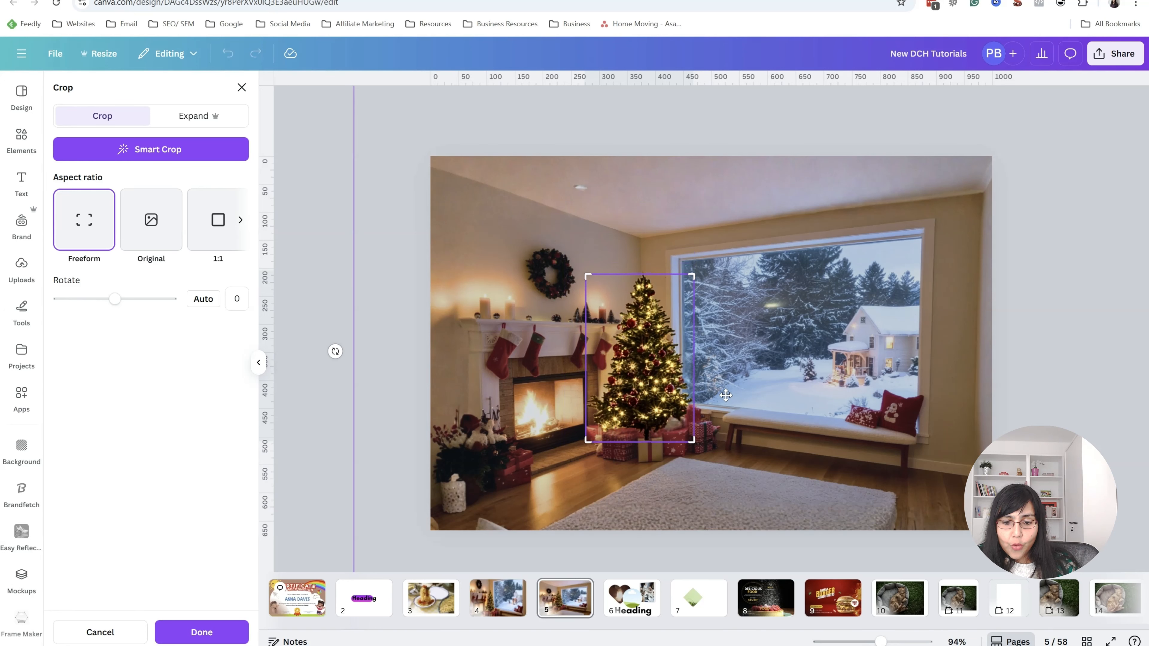
left_click_drag(879, 641, 870, 640)
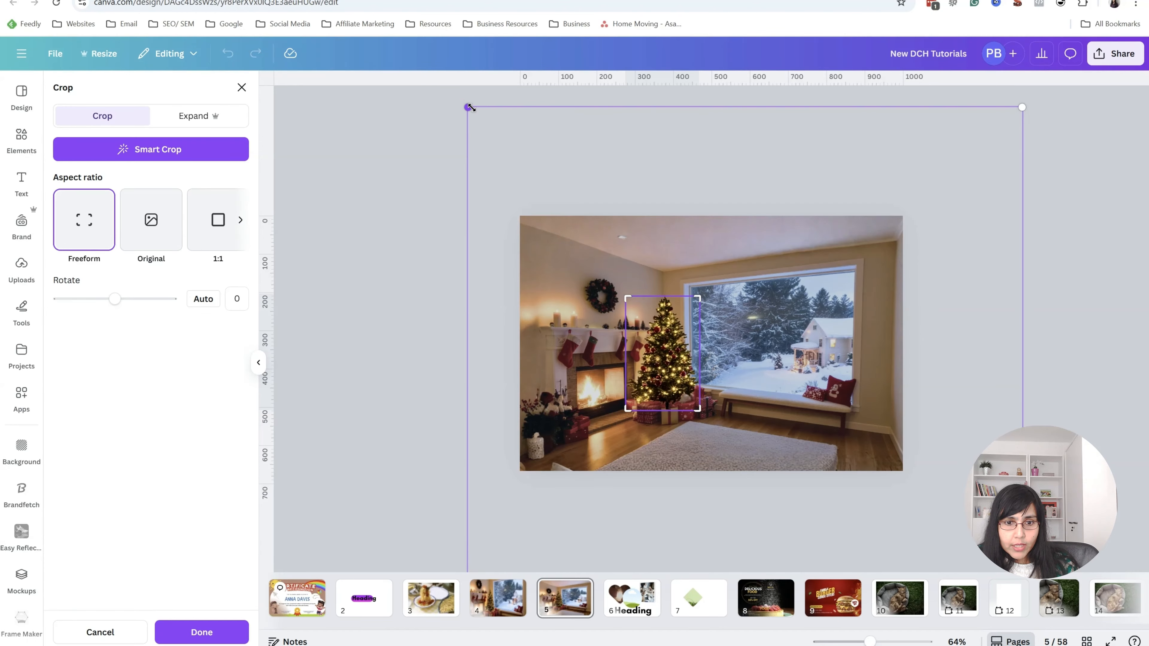
left_click_drag(471, 107, 465, 85)
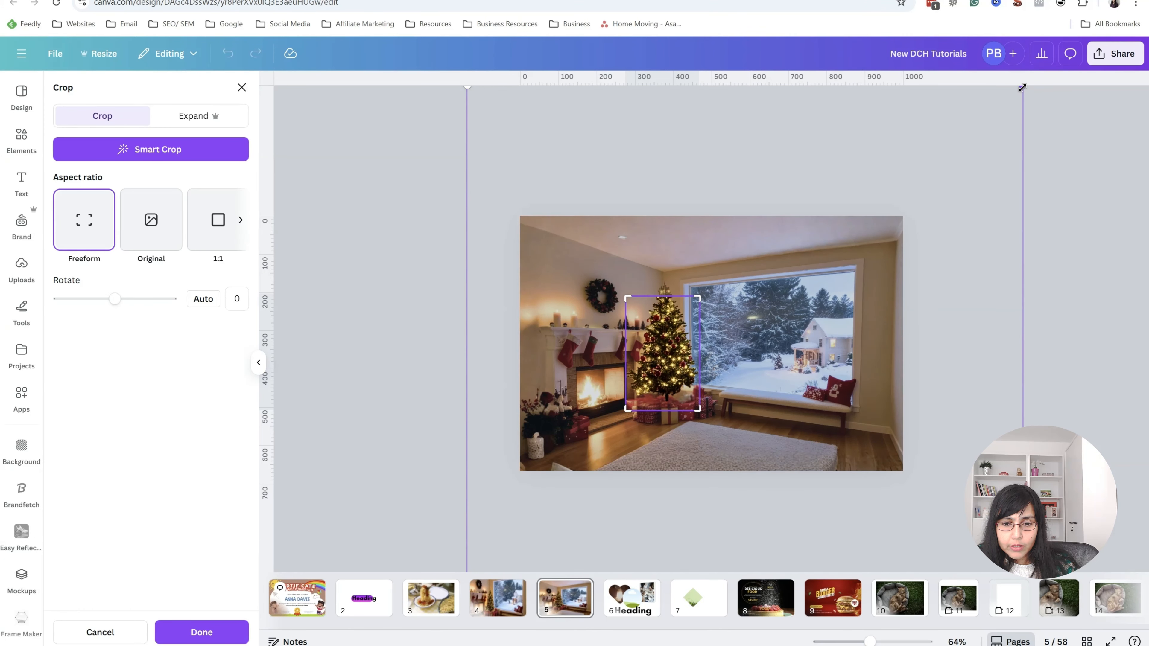
left_click_drag(1021, 85, 1007, 86)
left_click(202, 633)
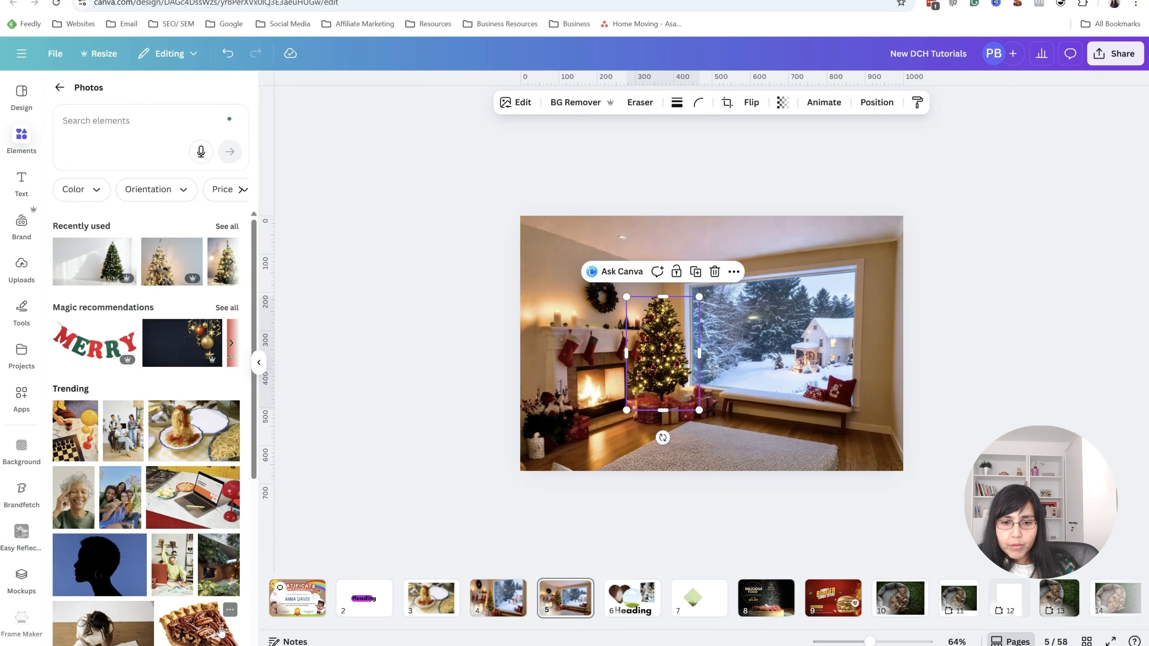
Readjust the tree image within its crop frame, then move the tree slightly right and up beside the fireplace
left_click(973, 411)
double_click(720, 324)
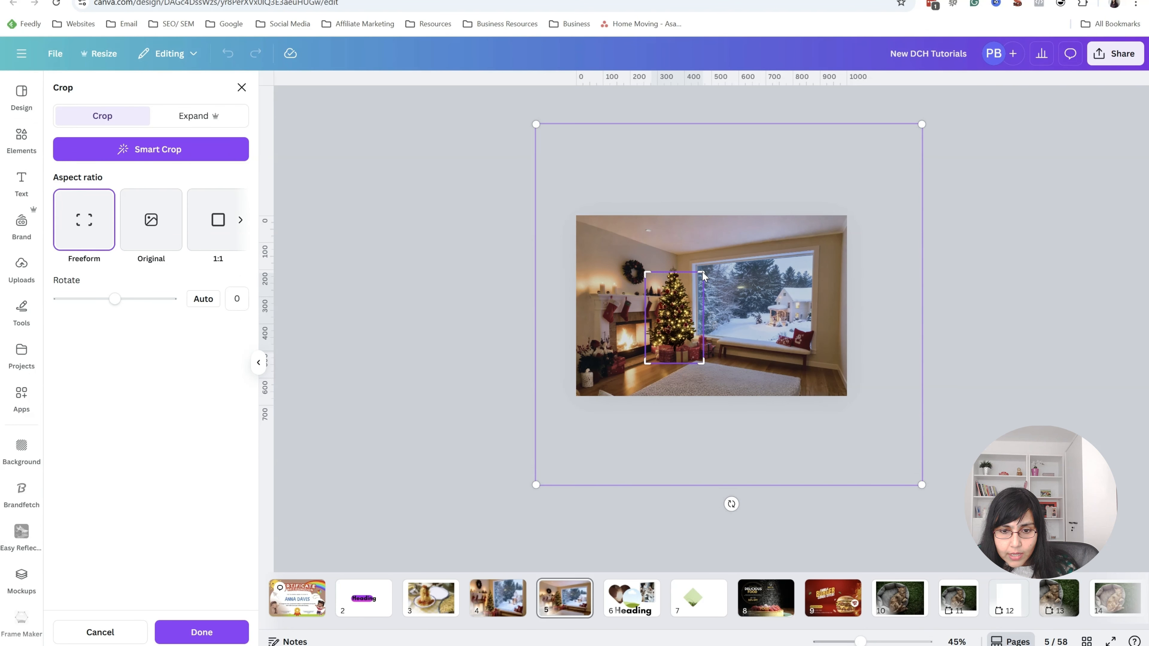
left_click_drag(652, 281, 658, 304)
left_click(201, 632)
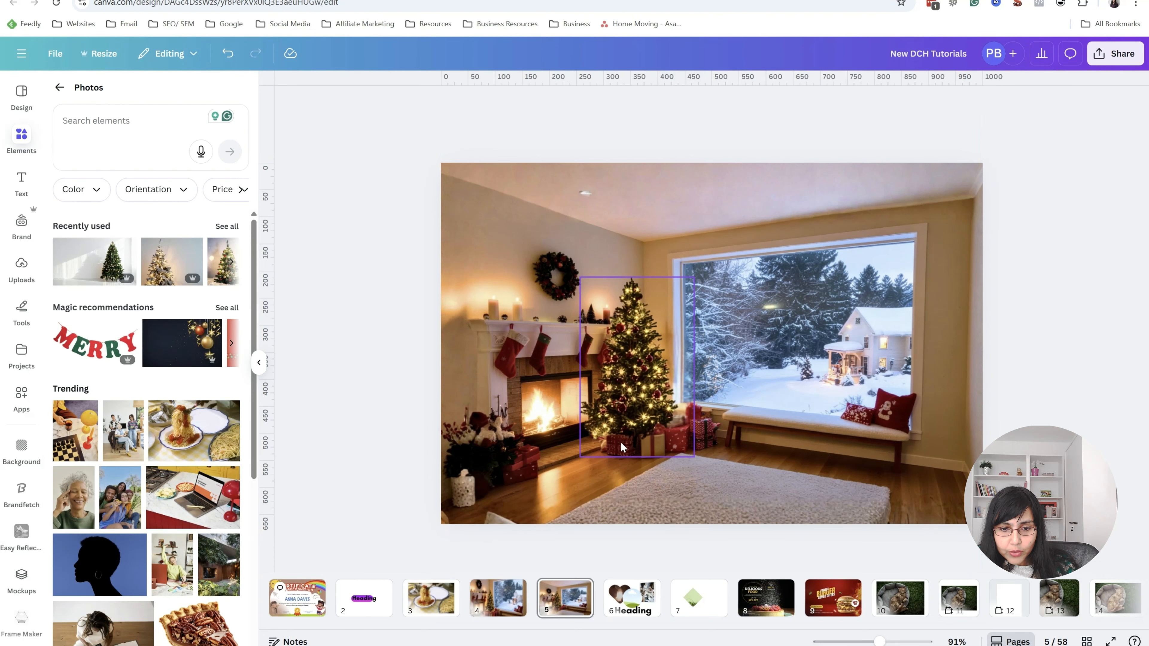
left_click(650, 373)
left_click_drag(651, 374, 656, 376)
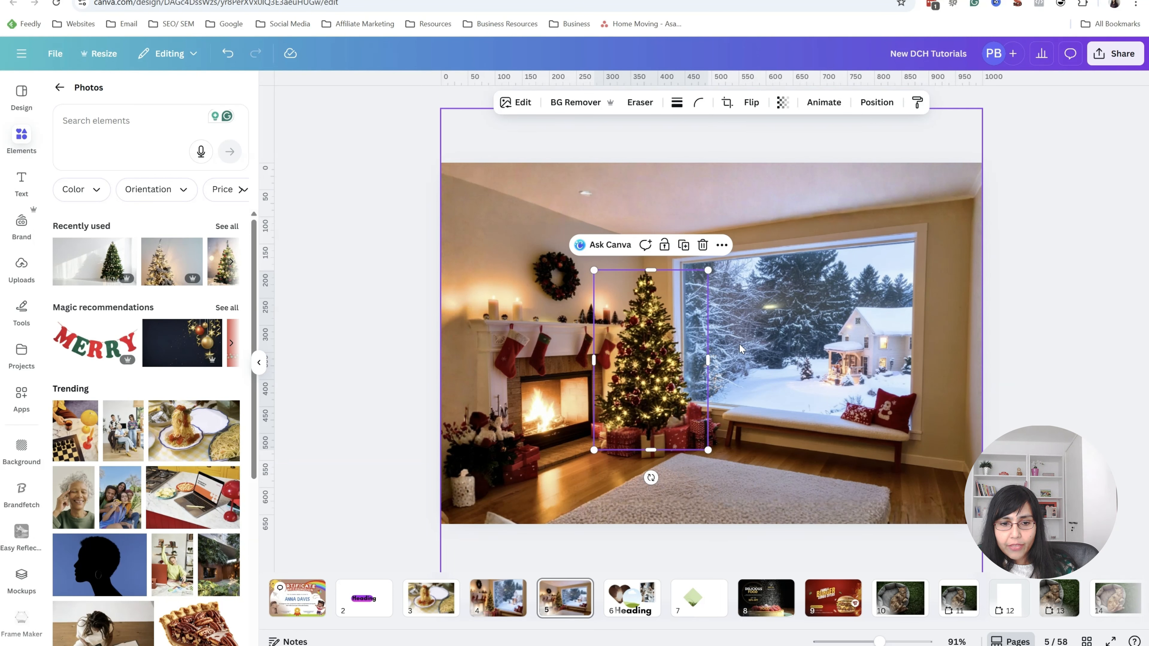
Compare the enlarged tree on page 5 with the original tree on page 4, including at a closer zoom
left_click(365, 329)
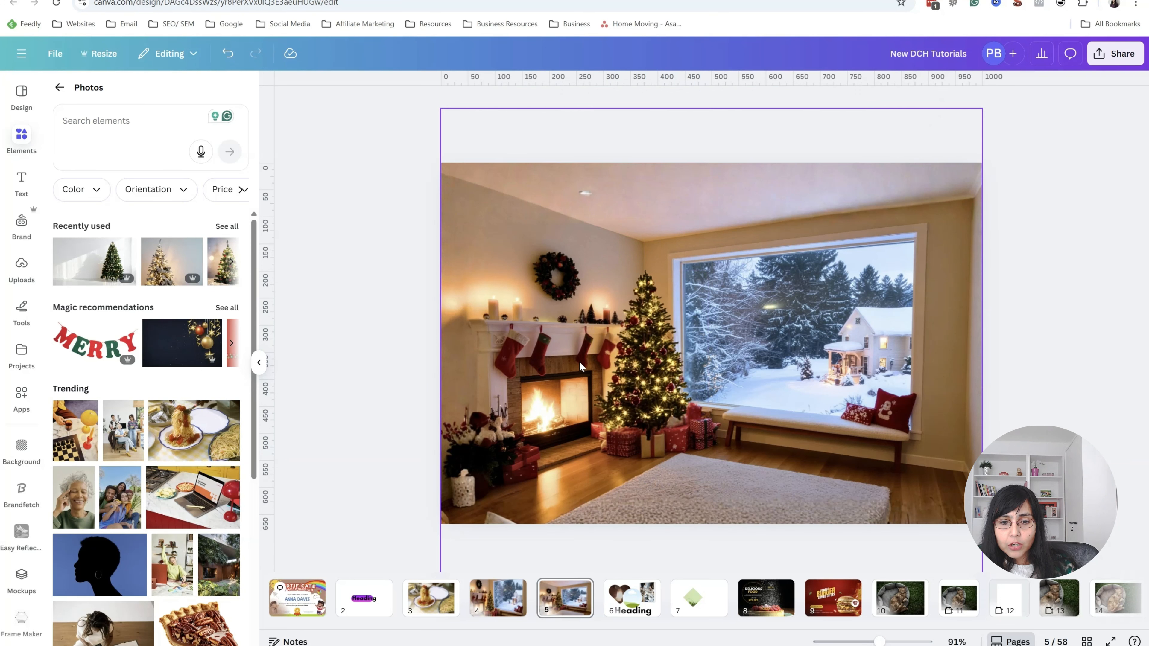
left_click(643, 380)
left_click(502, 609)
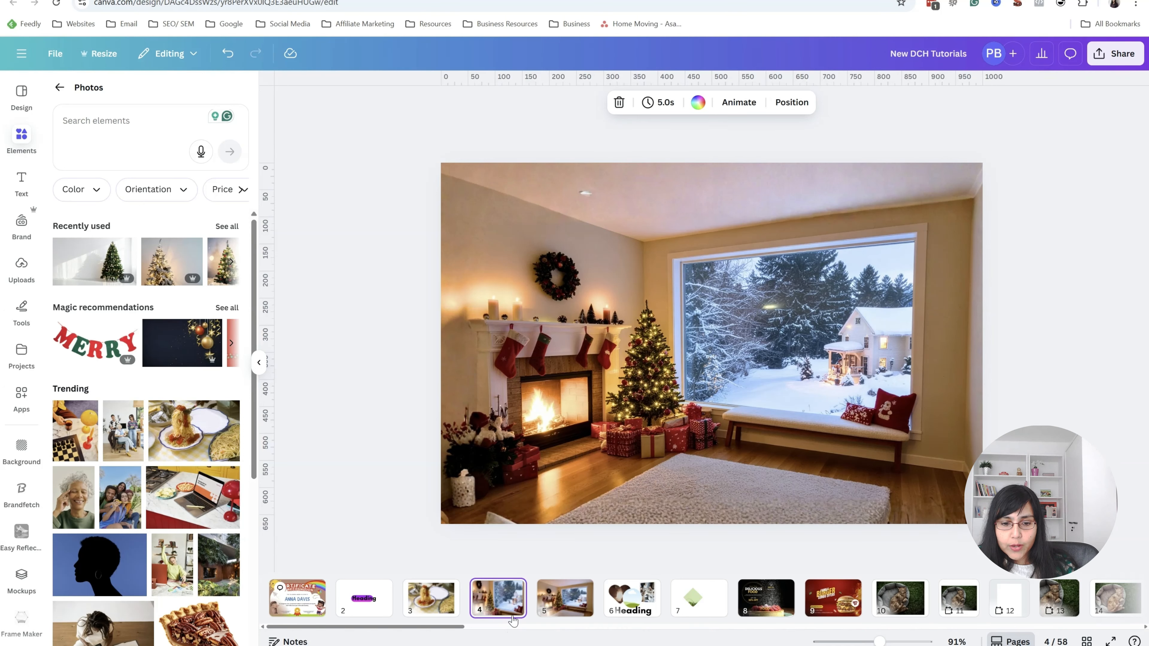
left_click(557, 603)
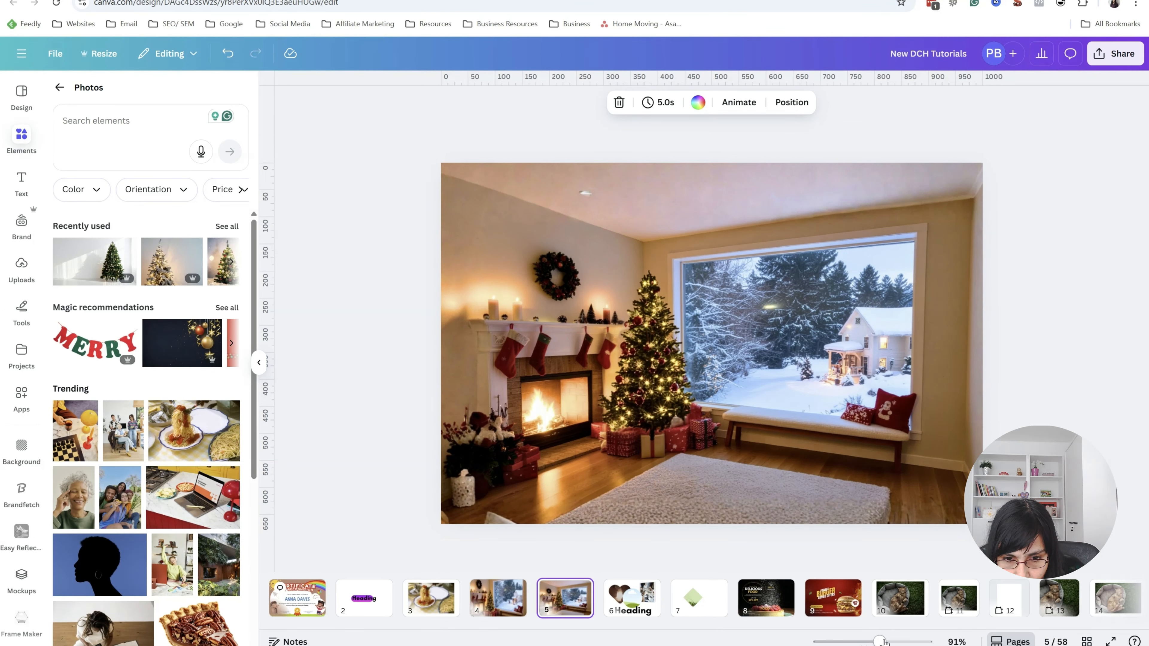
left_click_drag(879, 641, 886, 641)
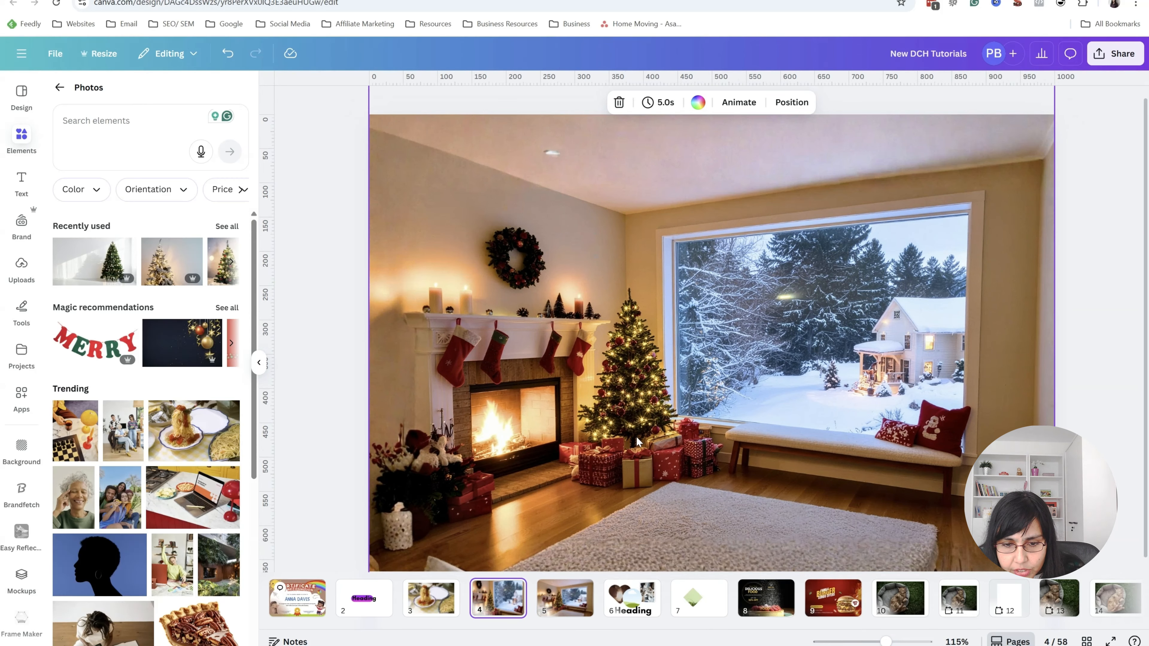
left_click(552, 602)
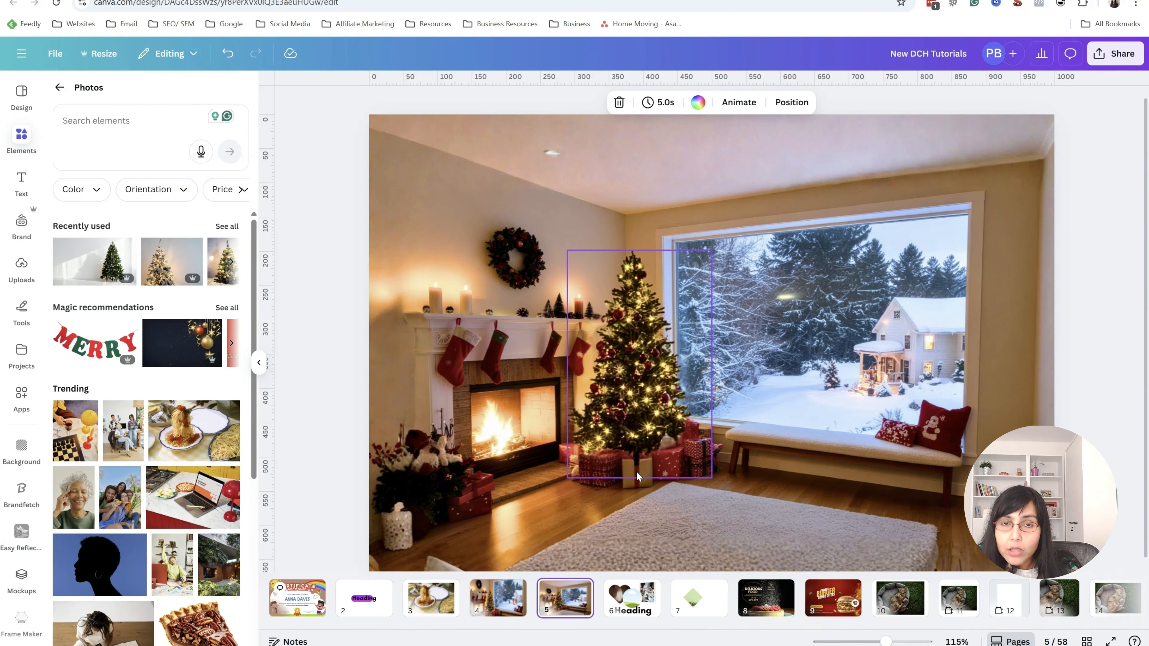
Erase the trunk at the base of the page 5 tree with Magic Eraser, using a brush size of 9
left_click(622, 343)
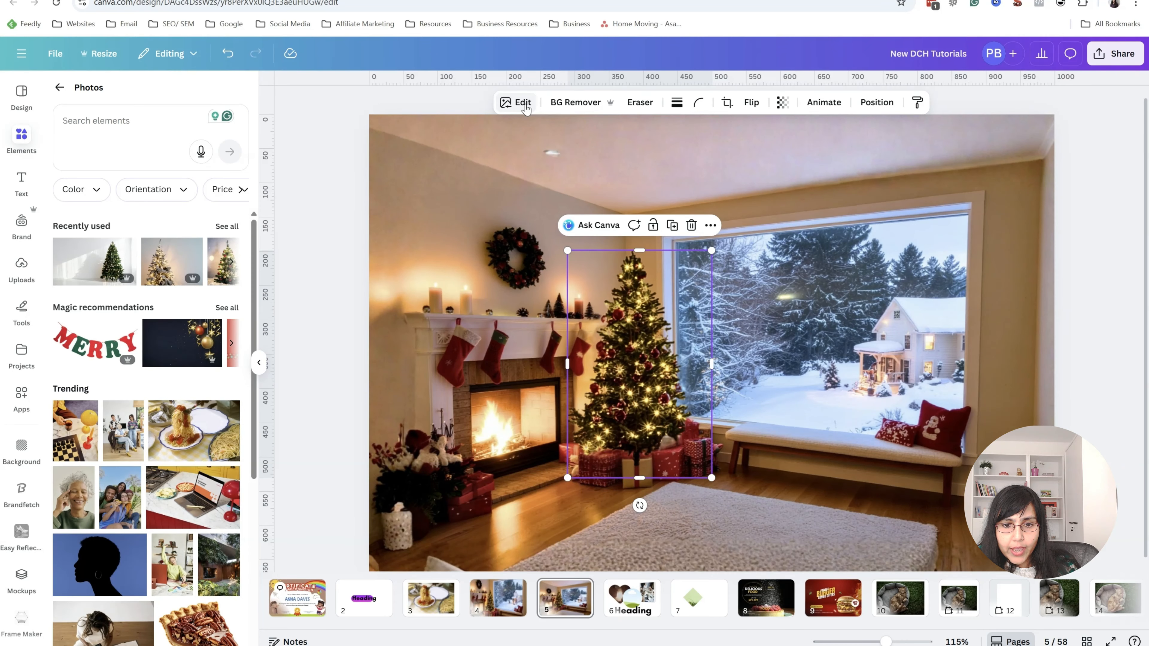
left_click(640, 102)
left_click(647, 134)
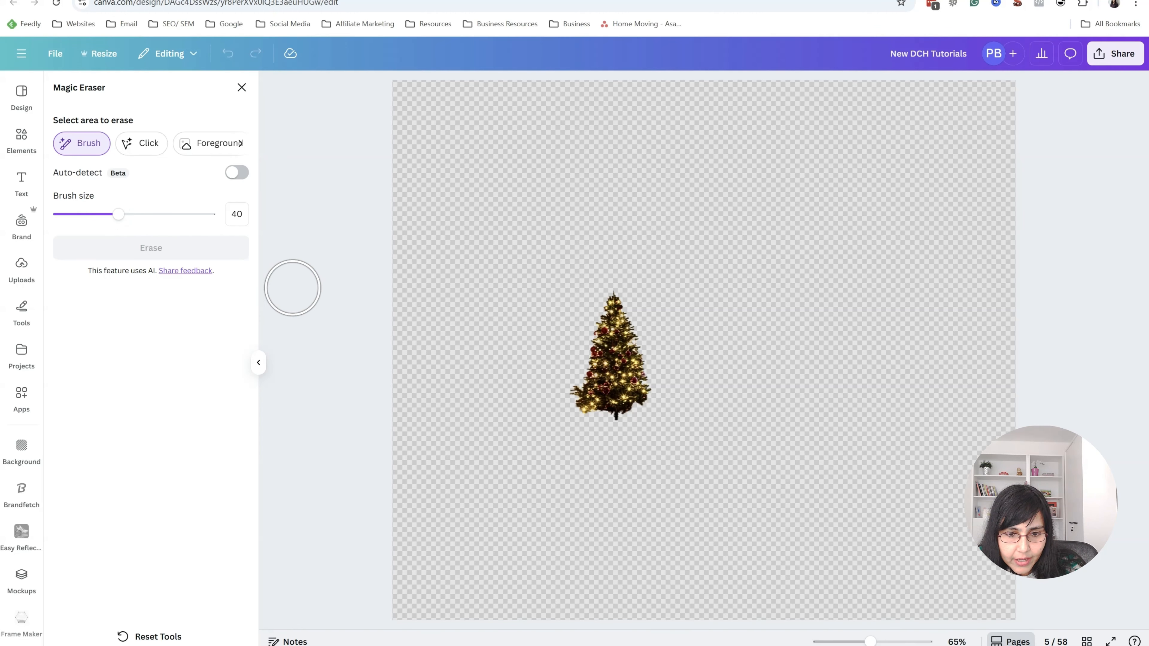
left_click_drag(118, 214, 71, 214)
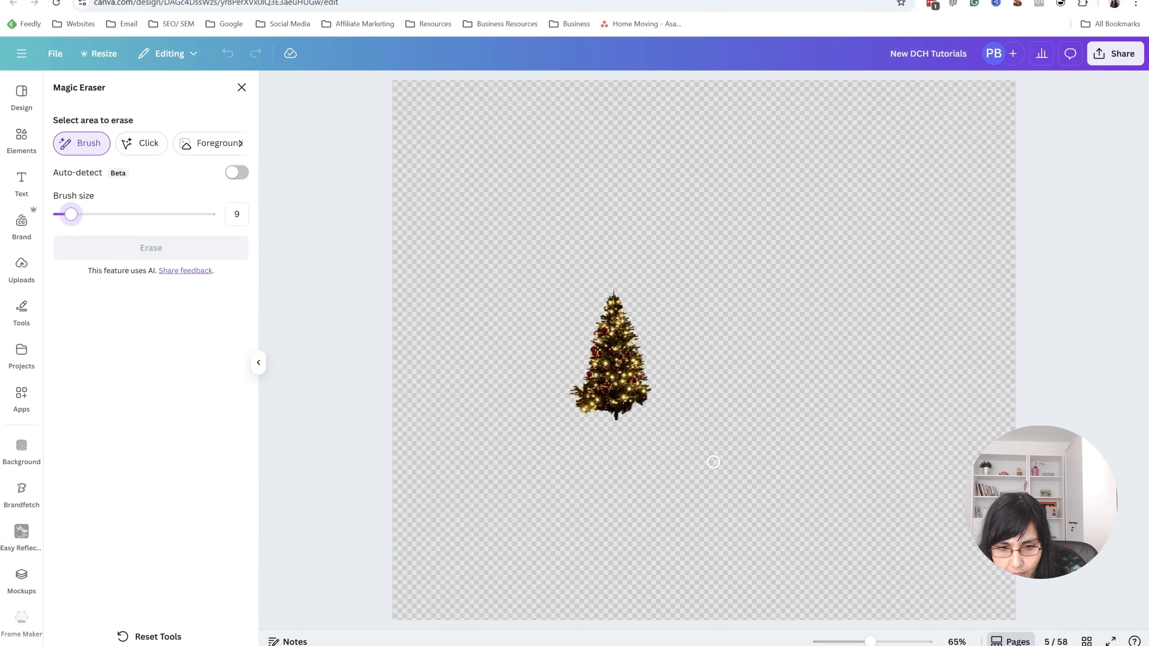
left_click_drag(603, 424, 615, 418)
left_click(146, 249)
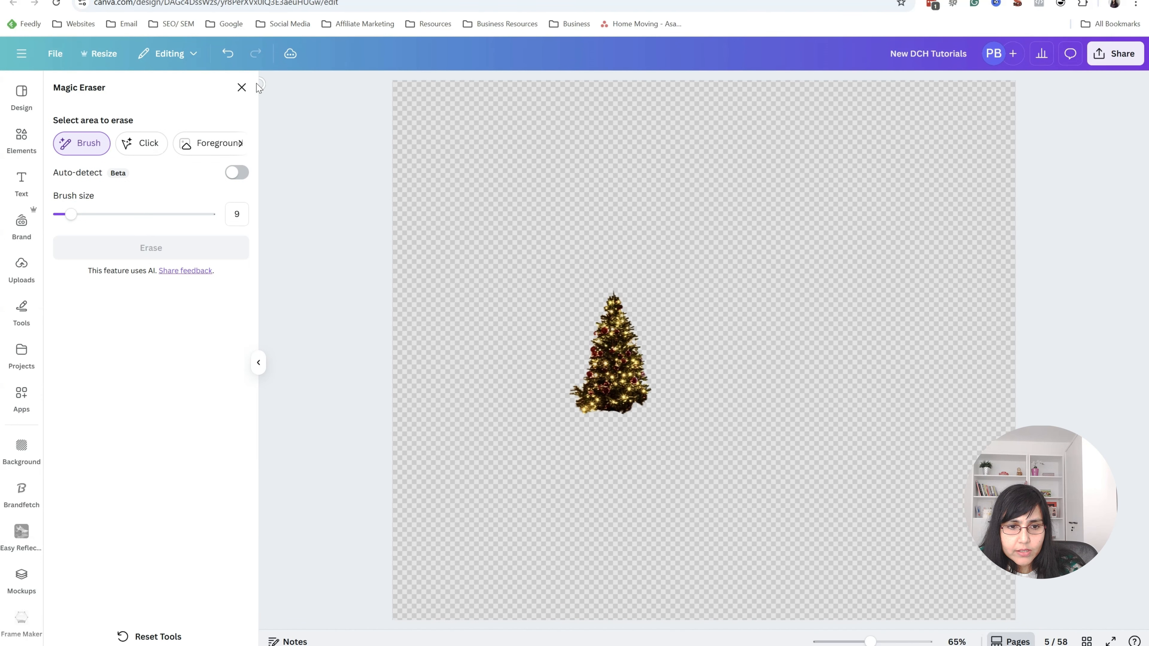
left_click(242, 89)
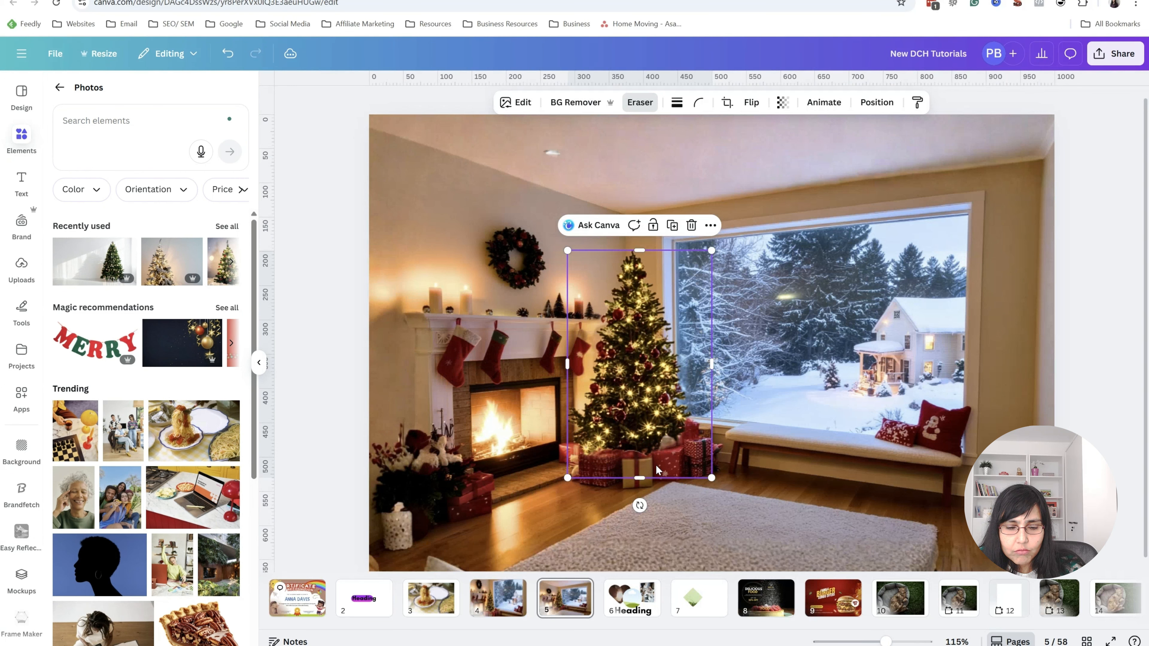